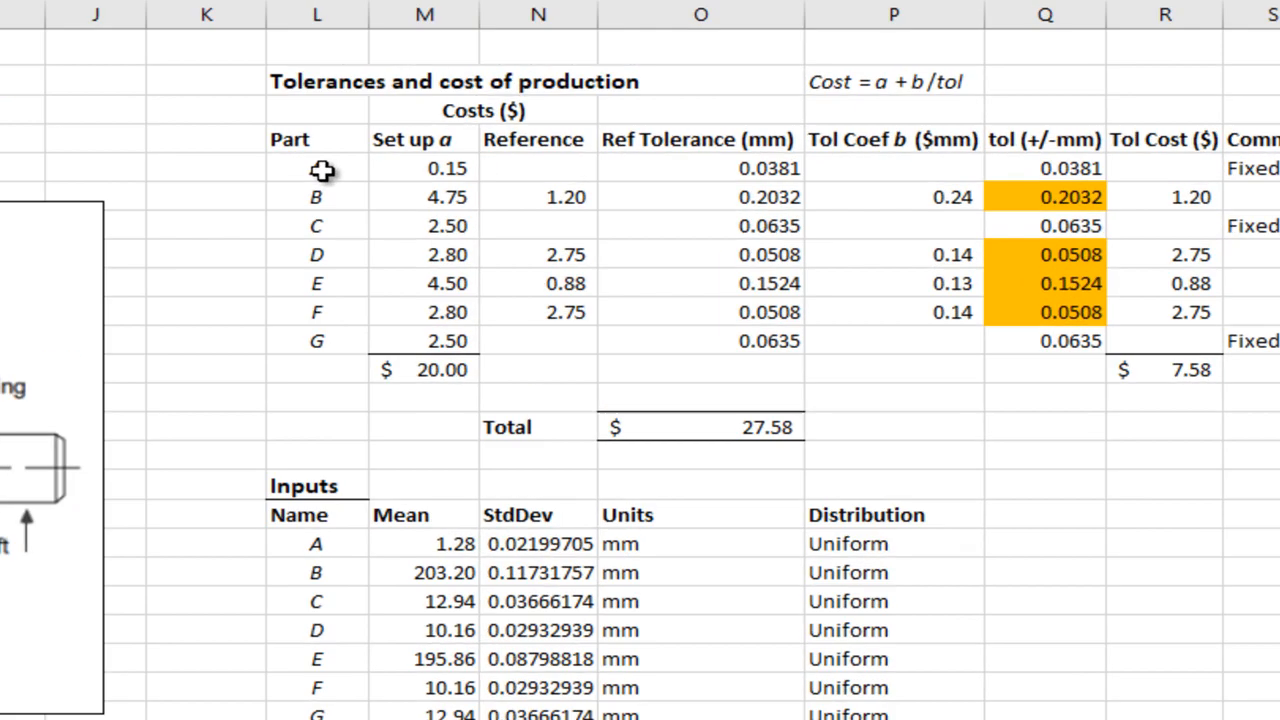
# Review the part labels A to G in the tolerance and production cost table
pyautogui.click(322, 170)
pyautogui.click(333, 226)
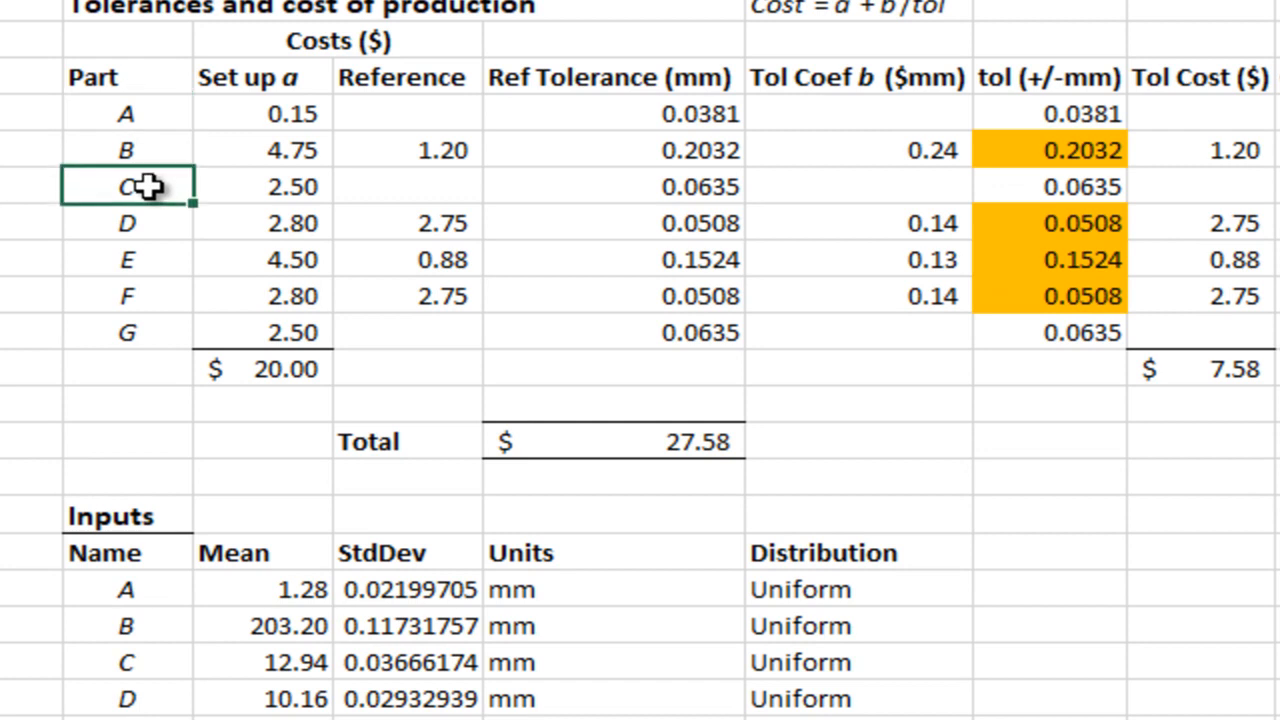
pyautogui.press('Down')
pyautogui.press('Down')
pyautogui.press('Down')
pyautogui.press('Down')
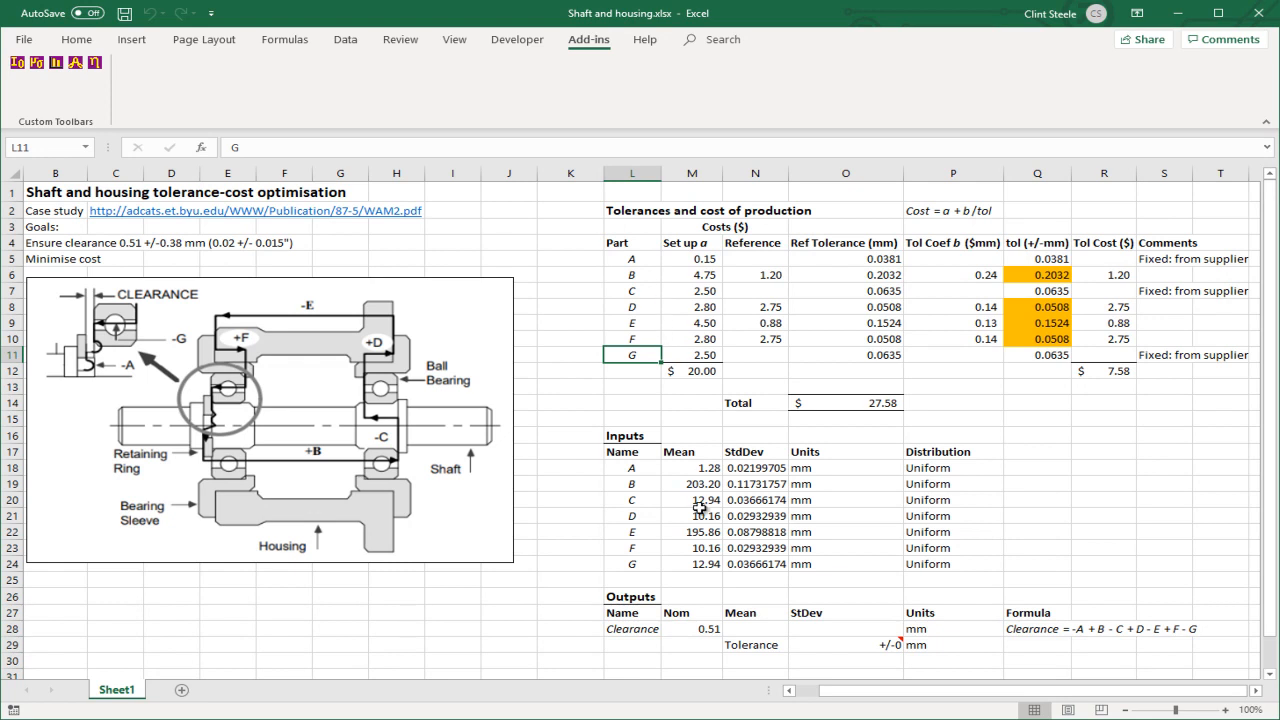
# Inspect the highlighted adjustable tolerances of parts B, D, E and F
pyautogui.click(1025, 275)
pyautogui.click(1028, 306)
pyautogui.click(1030, 323)
pyautogui.click(1030, 339)
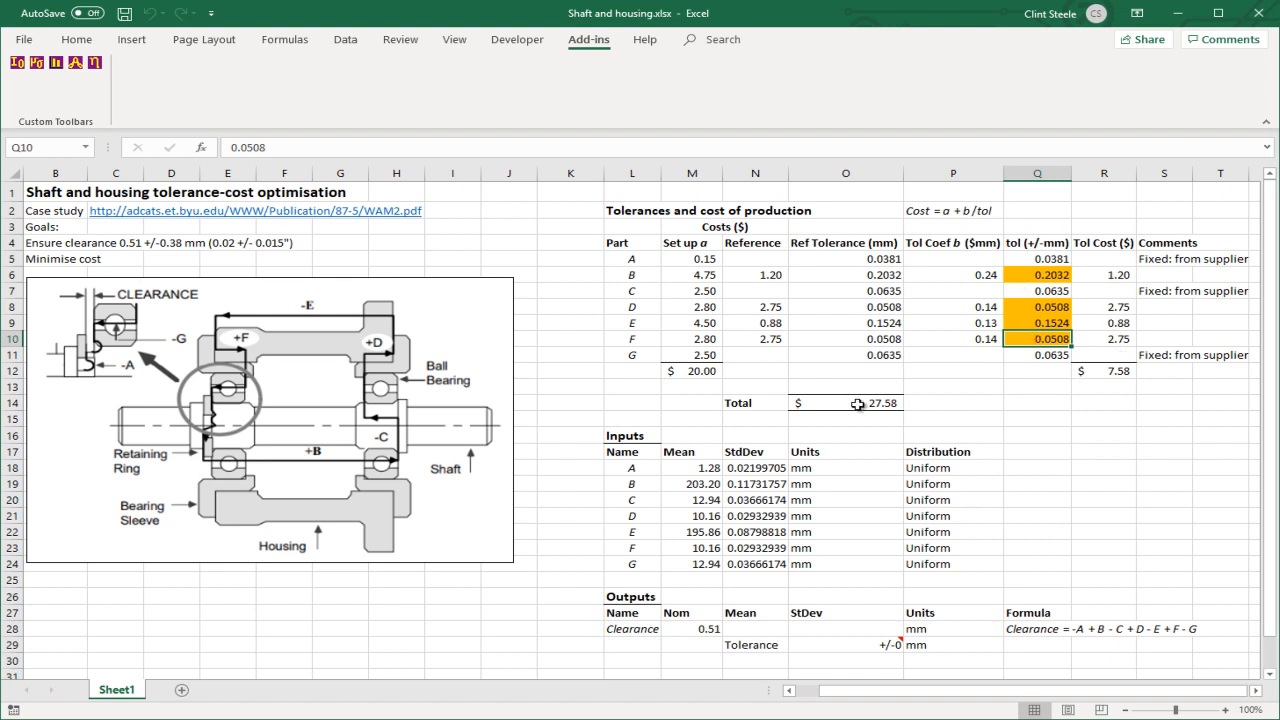
# Inspect the formulas for the set-up cost sum, the individual tolerance costs and the total cost
pyautogui.click(692, 374)
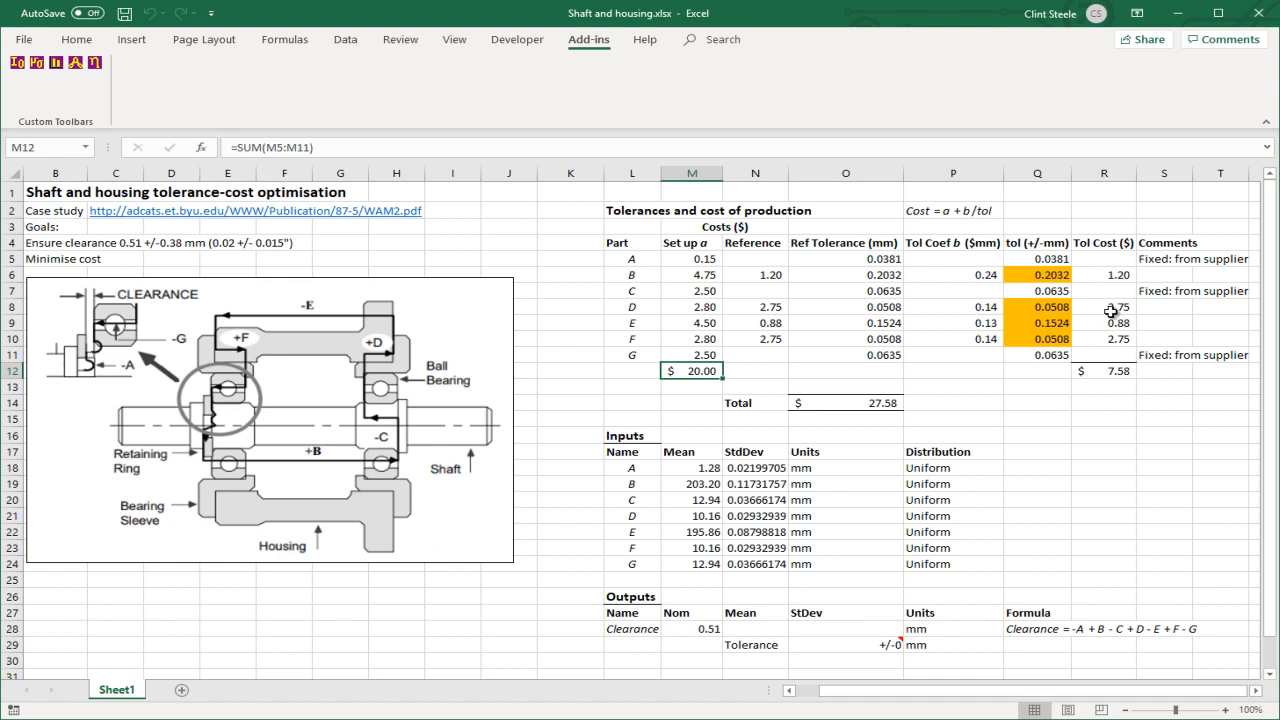
pyautogui.click(1118, 274)
pyautogui.click(1110, 307)
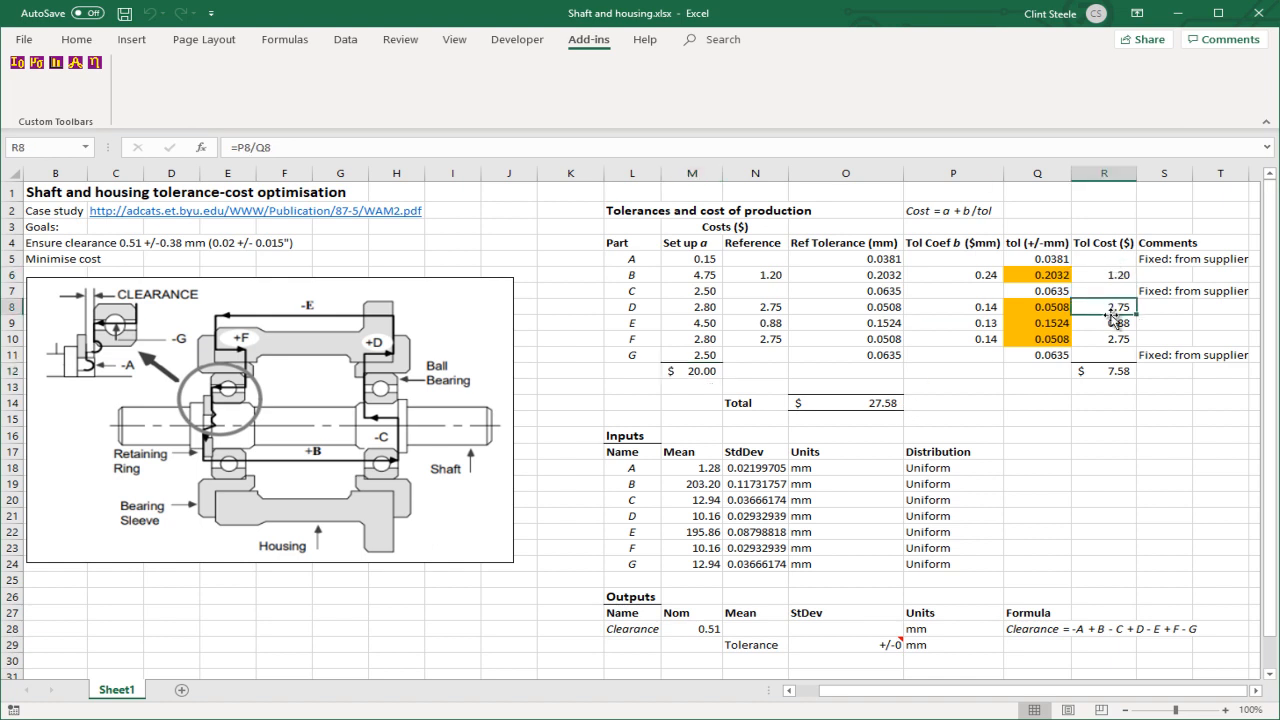
pyautogui.click(1110, 325)
pyautogui.click(1110, 336)
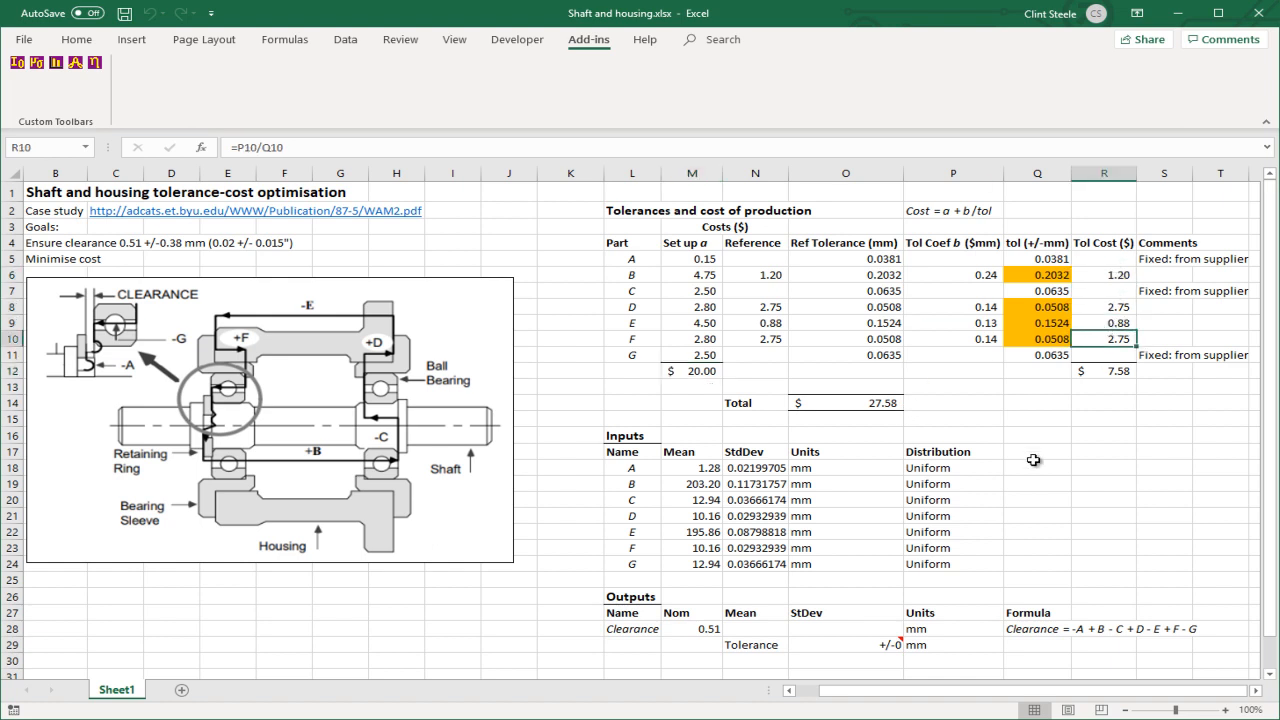
pyautogui.click(857, 404)
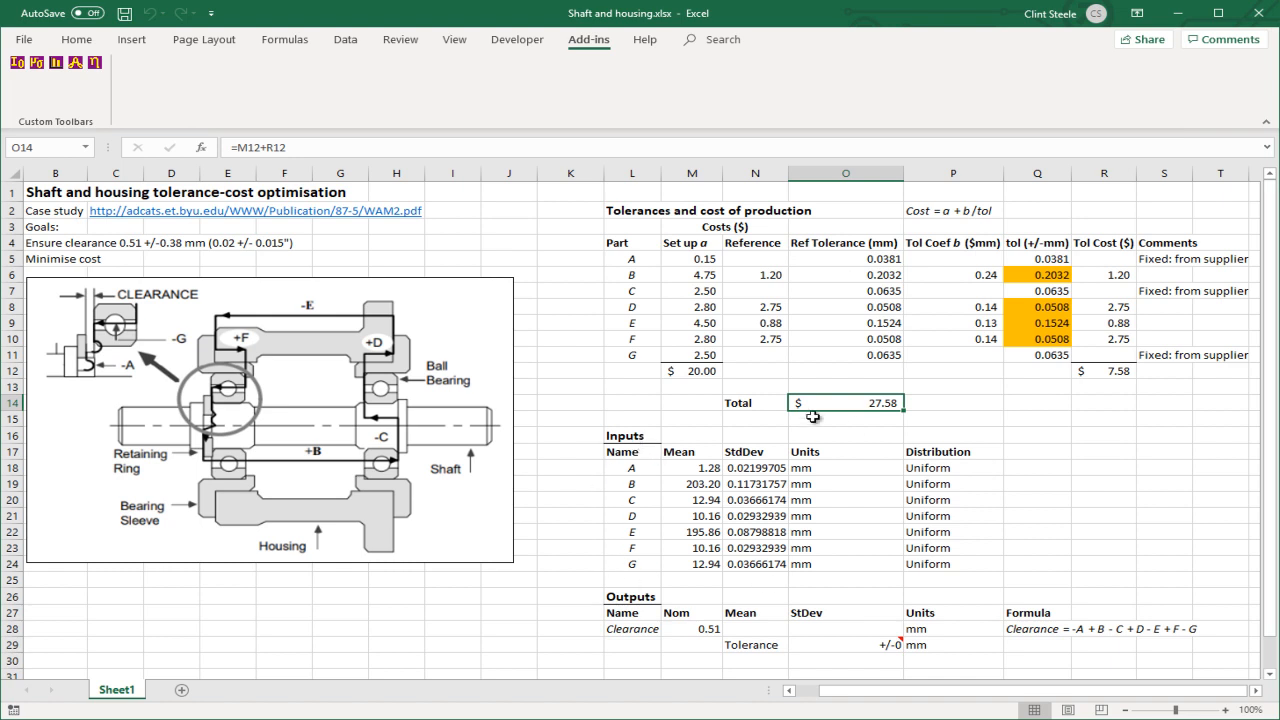
# Review the names of input variables A to G in the Inputs table
pyautogui.click(627, 470)
pyautogui.click(629, 486)
pyautogui.click(634, 500)
pyautogui.click(635, 515)
pyautogui.click(634, 531)
pyautogui.click(634, 547)
pyautogui.click(635, 563)
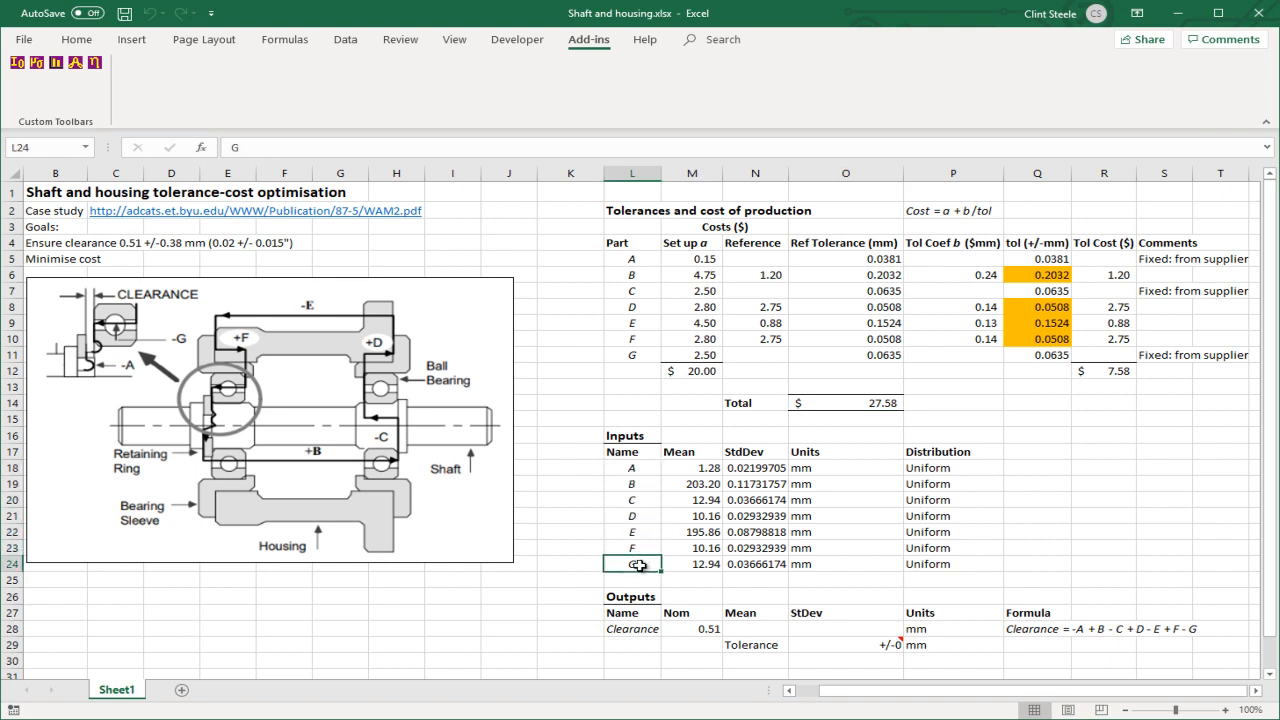
# Inspect several means and standard deviations in the Inputs table
pyautogui.click(700, 465)
pyautogui.click(700, 483)
pyautogui.click(700, 499)
pyautogui.click(702, 531)
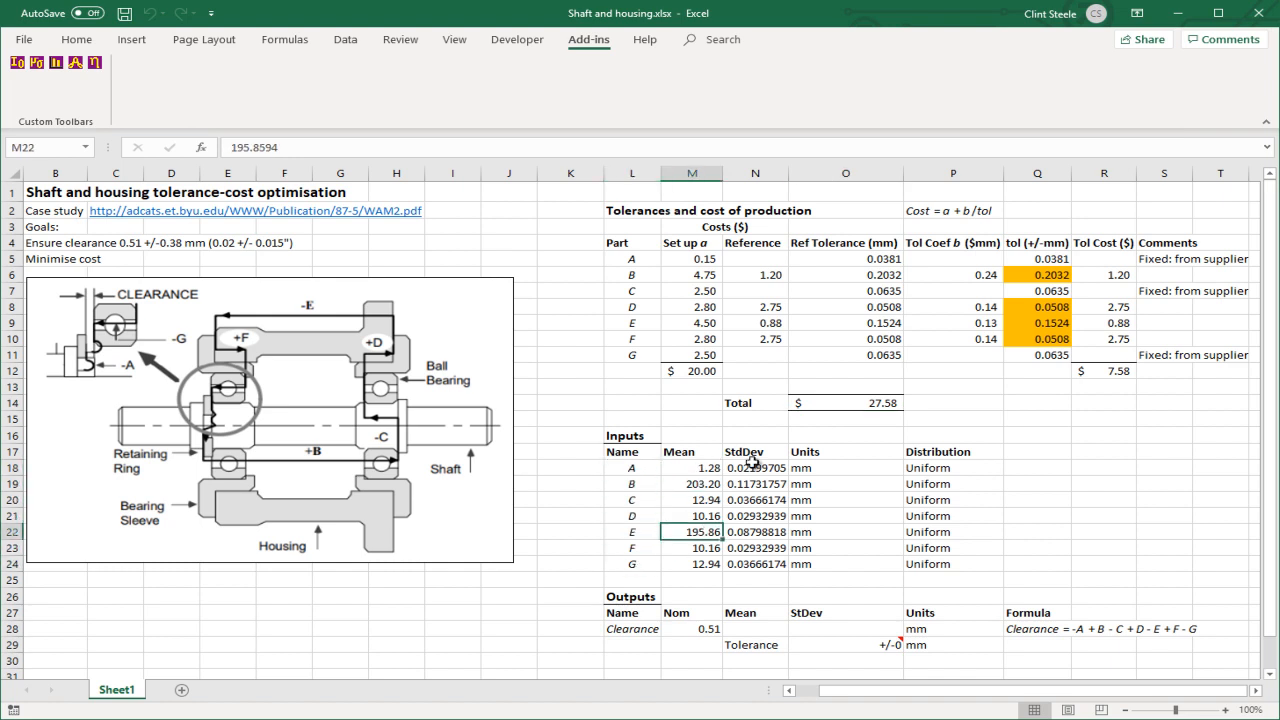
pyautogui.click(750, 468)
pyautogui.click(735, 518)
pyautogui.click(1042, 498)
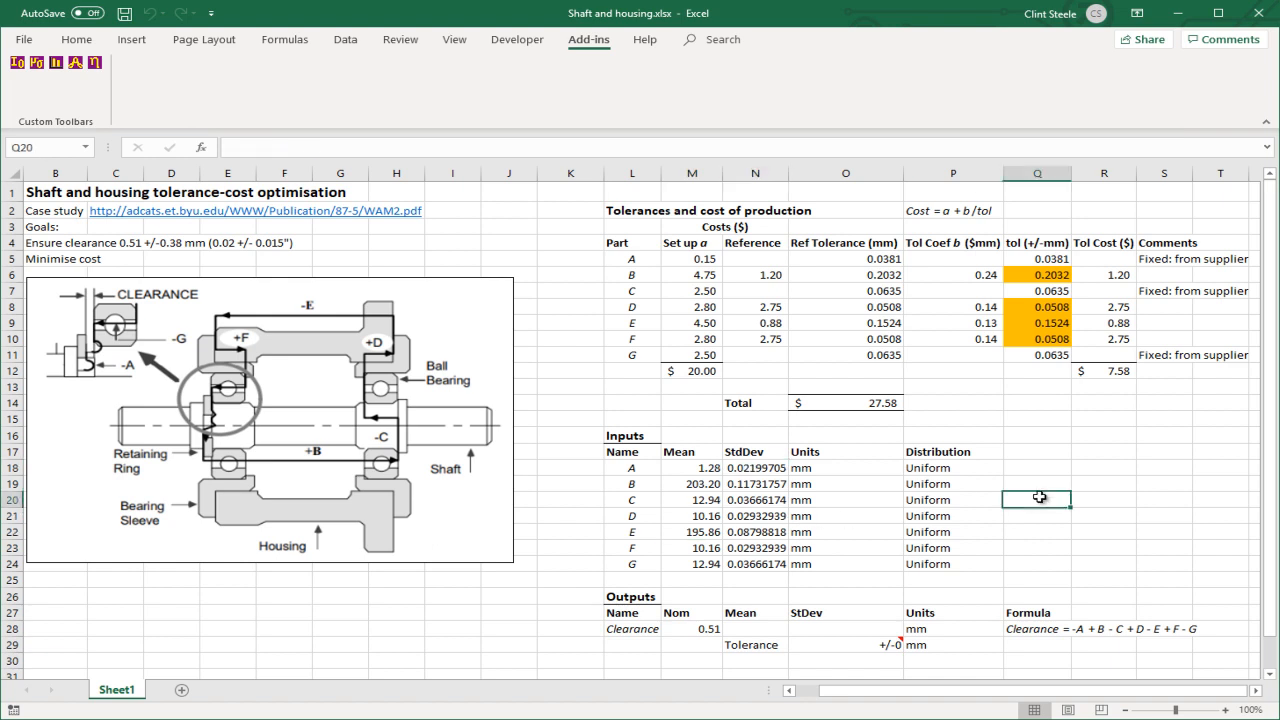
# Examine the standard deviation formula of input A and the tolerance cell it references
pyautogui.click(759, 472)
pyautogui.click(347, 148)
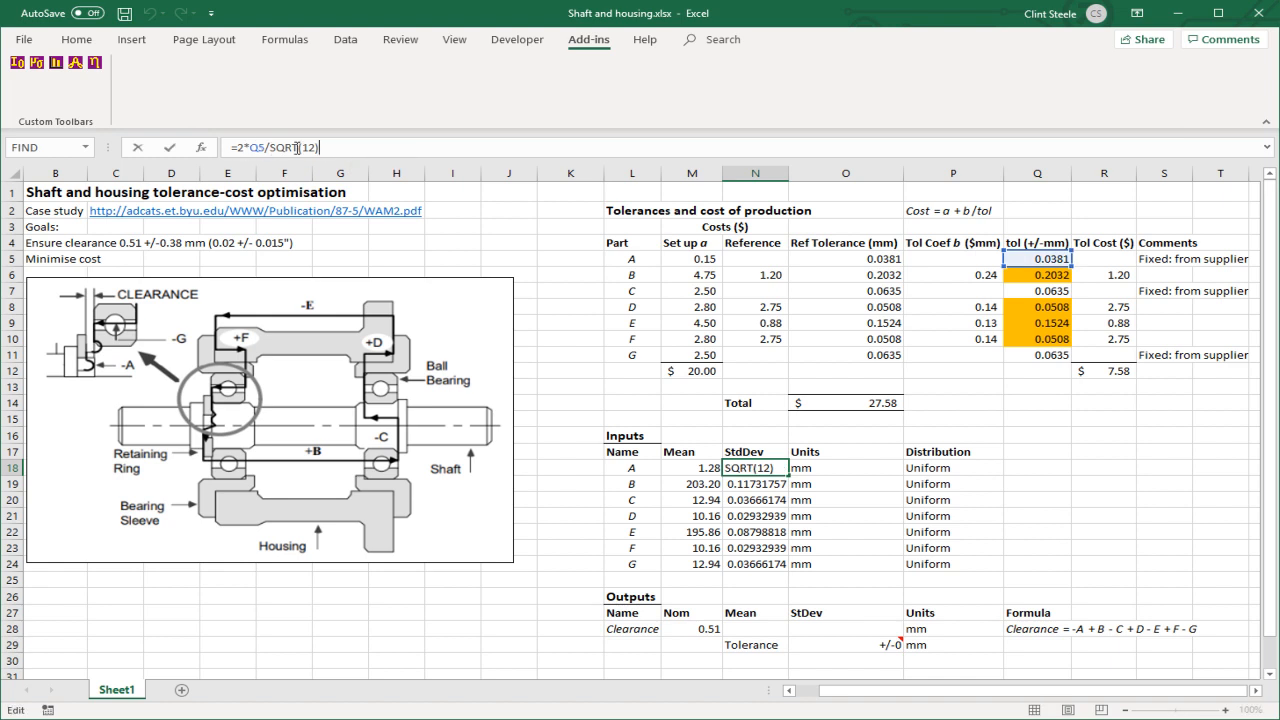
pyautogui.press('Return')
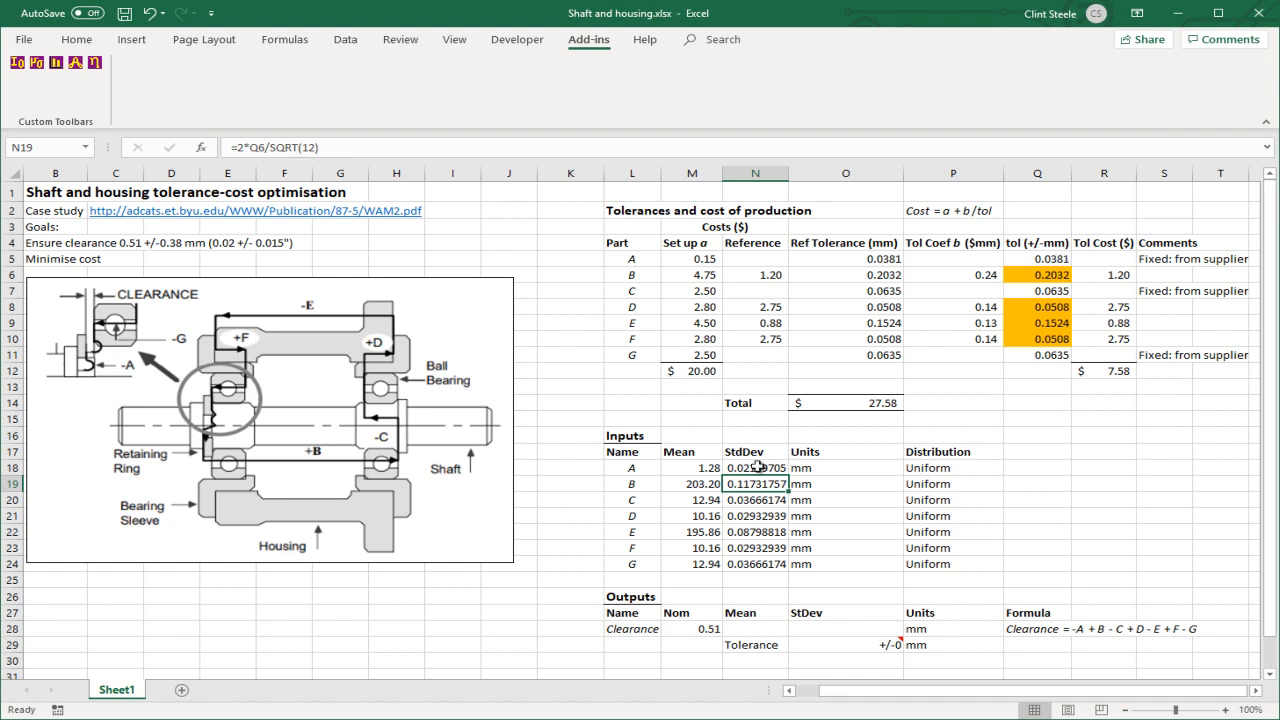
# Check the distribution type listed for each input from A to G
pyautogui.click(958, 470)
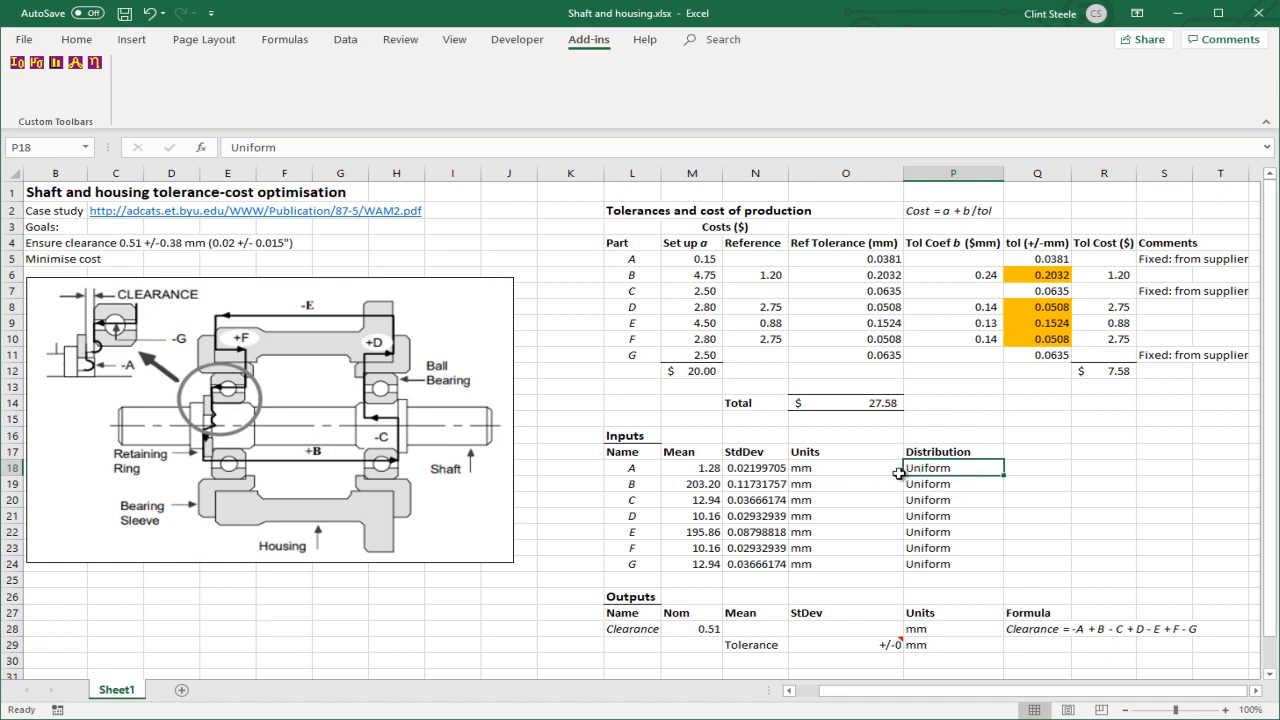
pyautogui.click(948, 484)
pyautogui.click(953, 499)
pyautogui.click(953, 515)
pyautogui.click(955, 531)
pyautogui.click(957, 548)
pyautogui.click(958, 564)
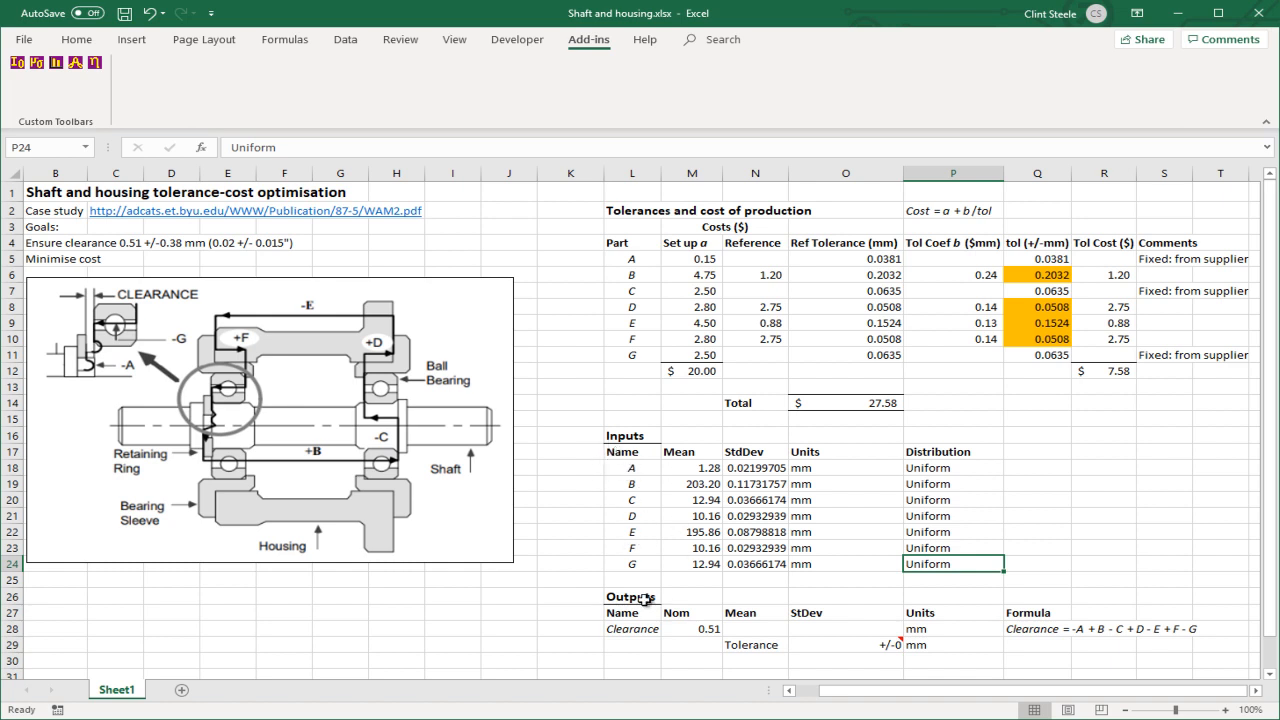
# Examine the nominal clearance formula in the Outputs table and the input means it references
pyautogui.click(703, 634)
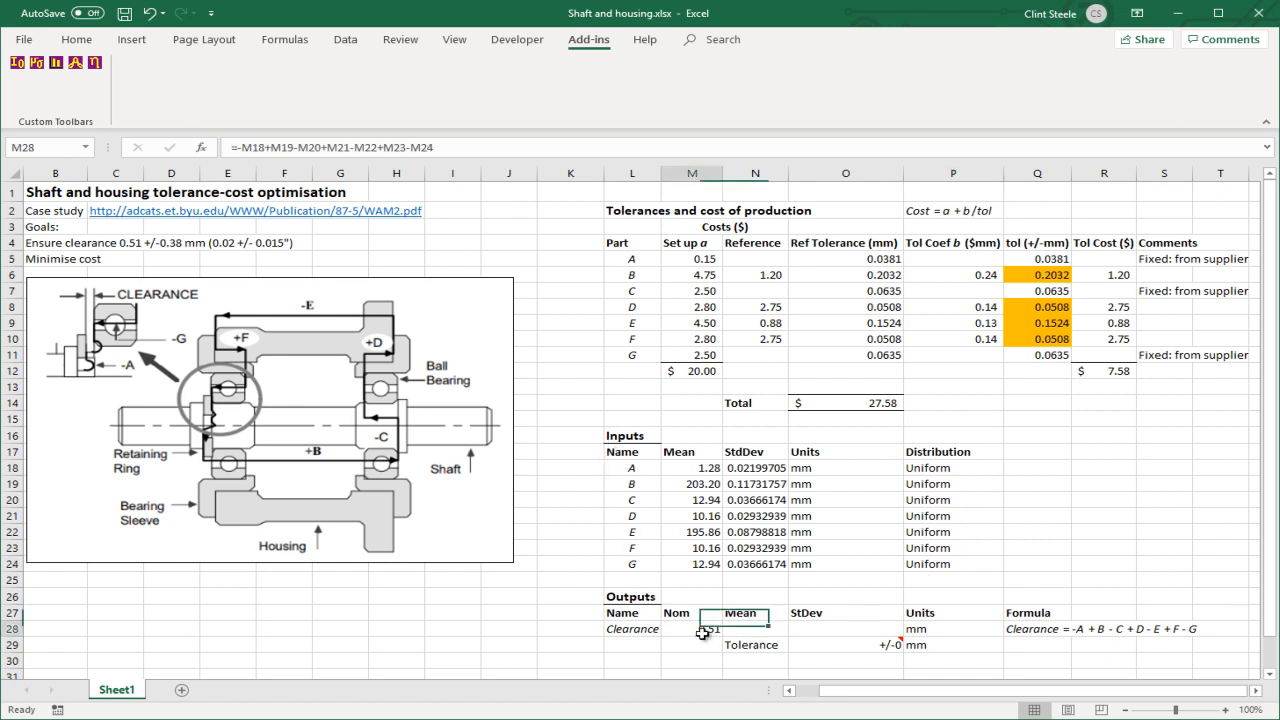
pyautogui.click(267, 148)
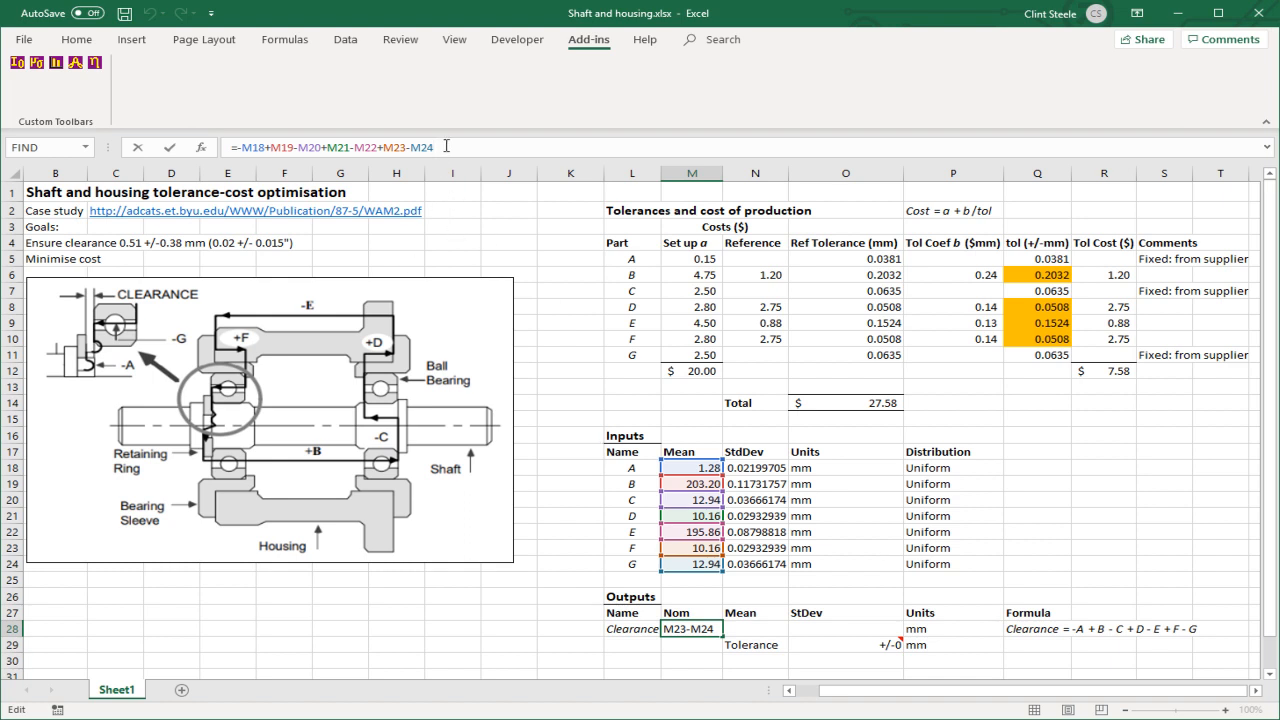
pyautogui.press('Return')
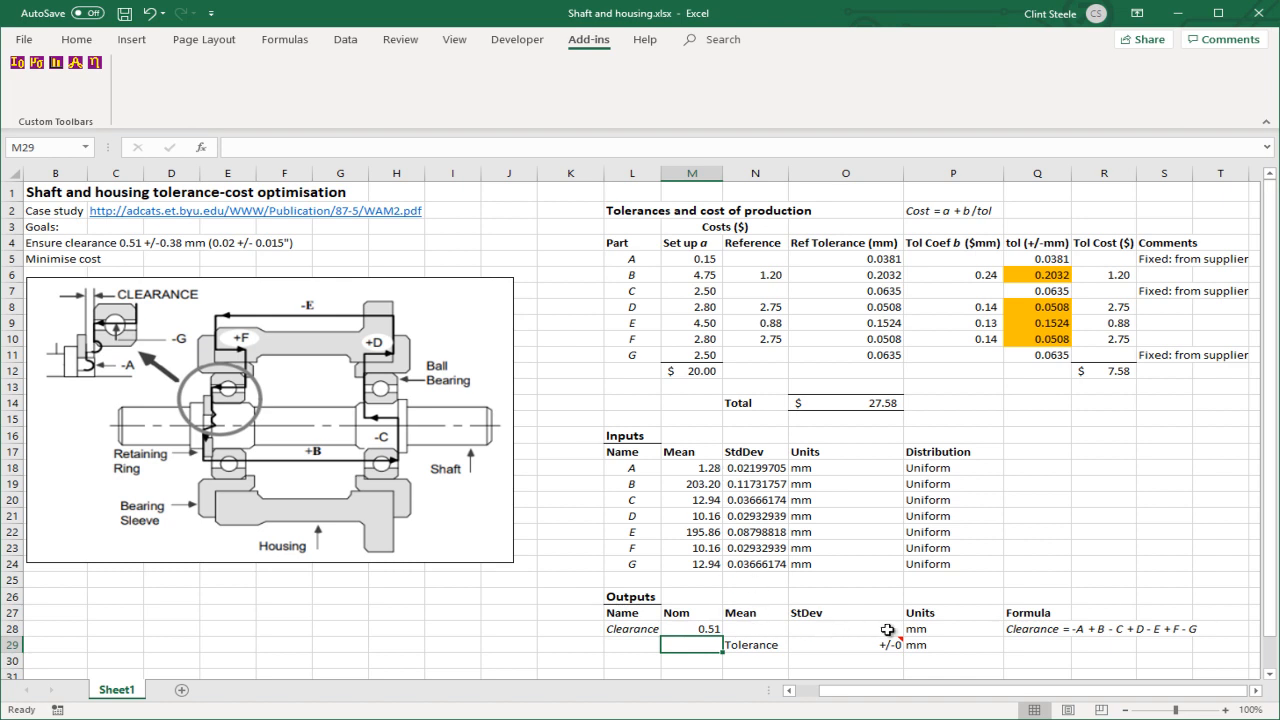
# Inspect the clearance StDev cell, the written clearance formula, and the tolerance cell's formula and note in the Outputs table
pyautogui.click(830, 630)
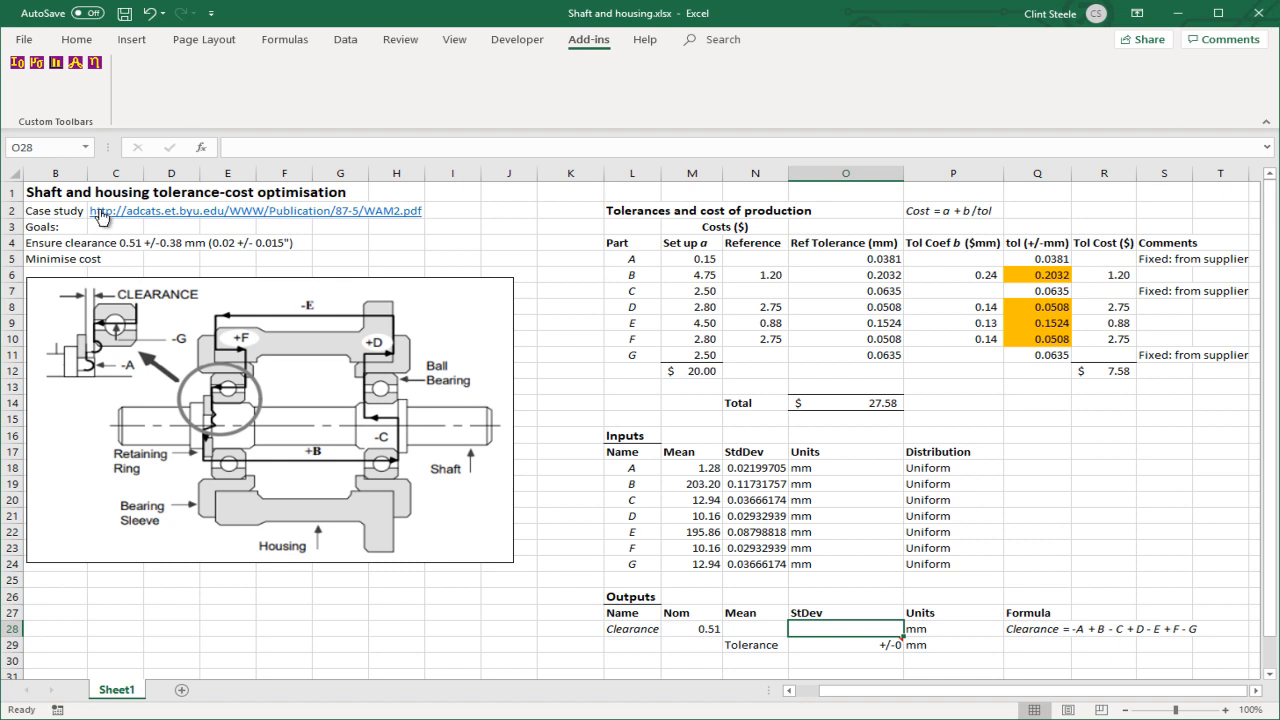
pyautogui.moveTo(806, 646)
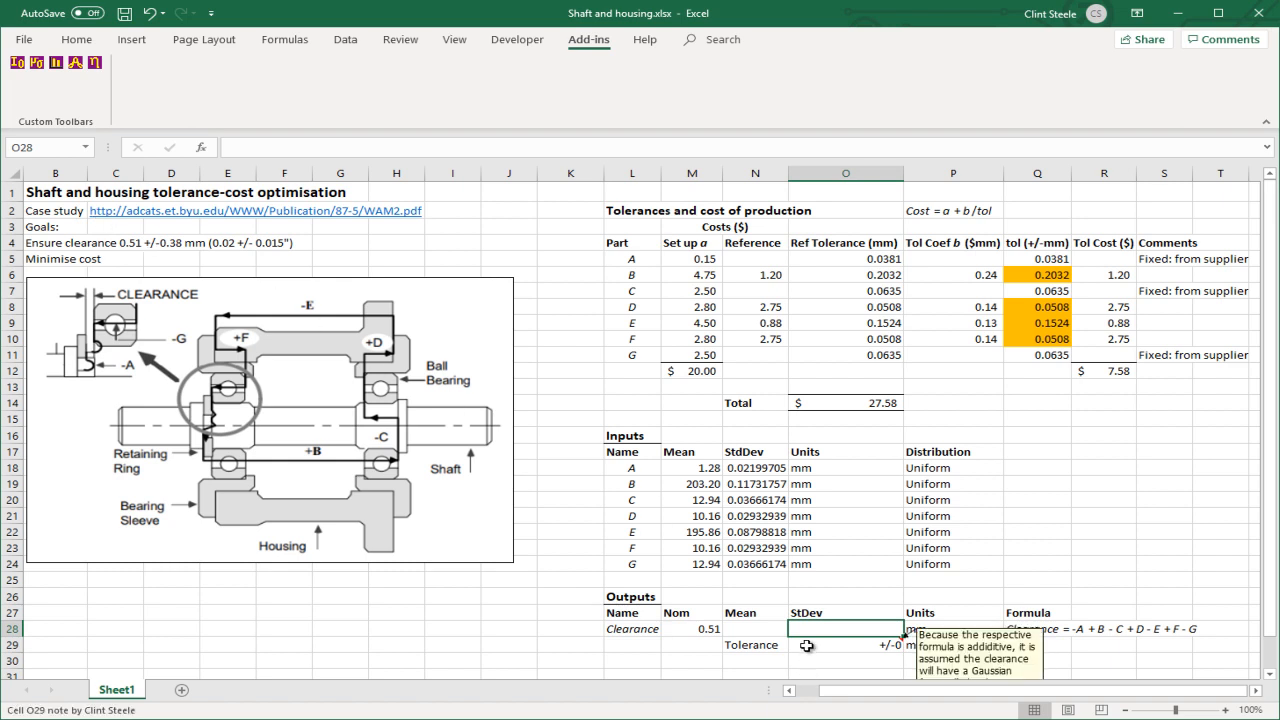
pyautogui.scroll(-1, 806, 646)
pyautogui.moveTo(846, 591)
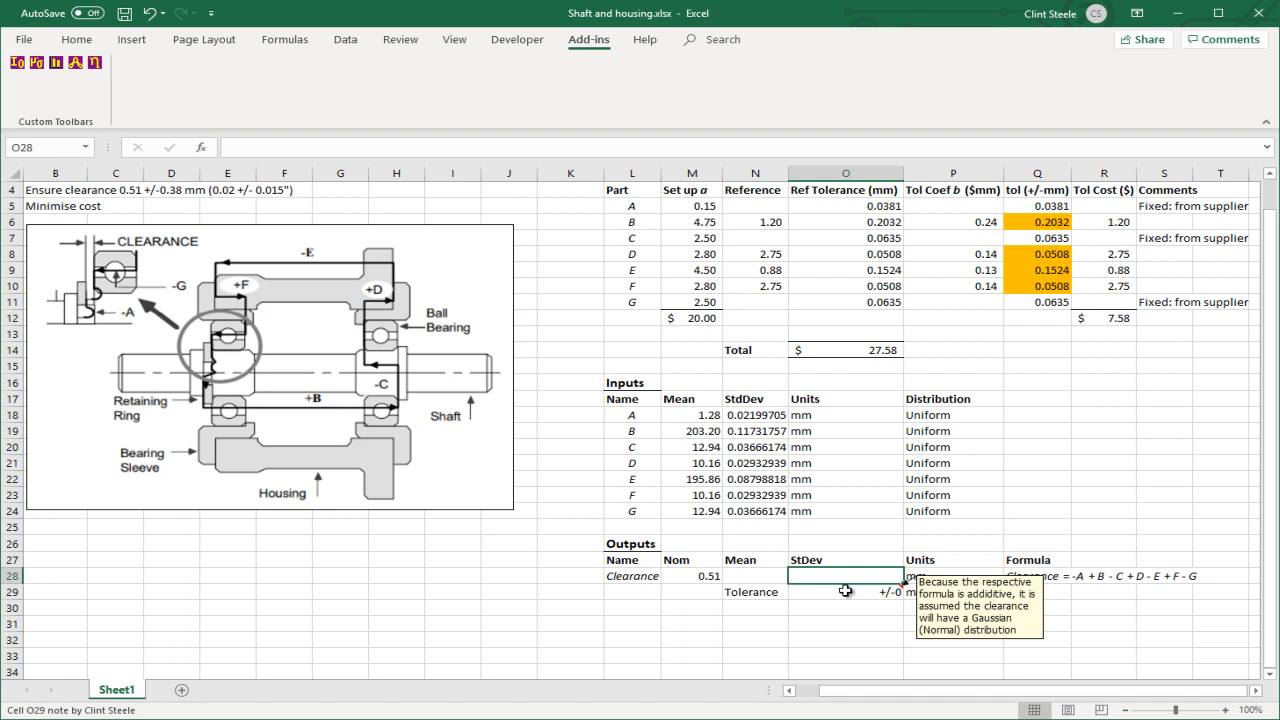
pyautogui.click(1042, 576)
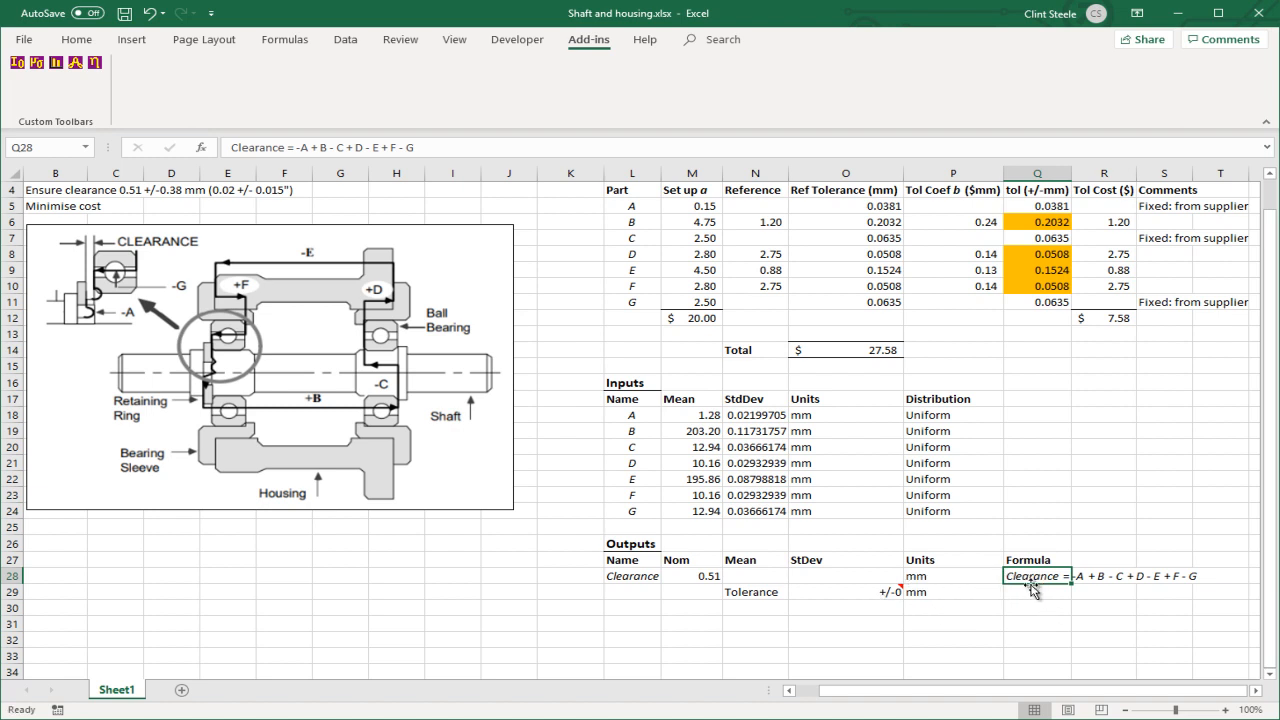
pyautogui.click(836, 598)
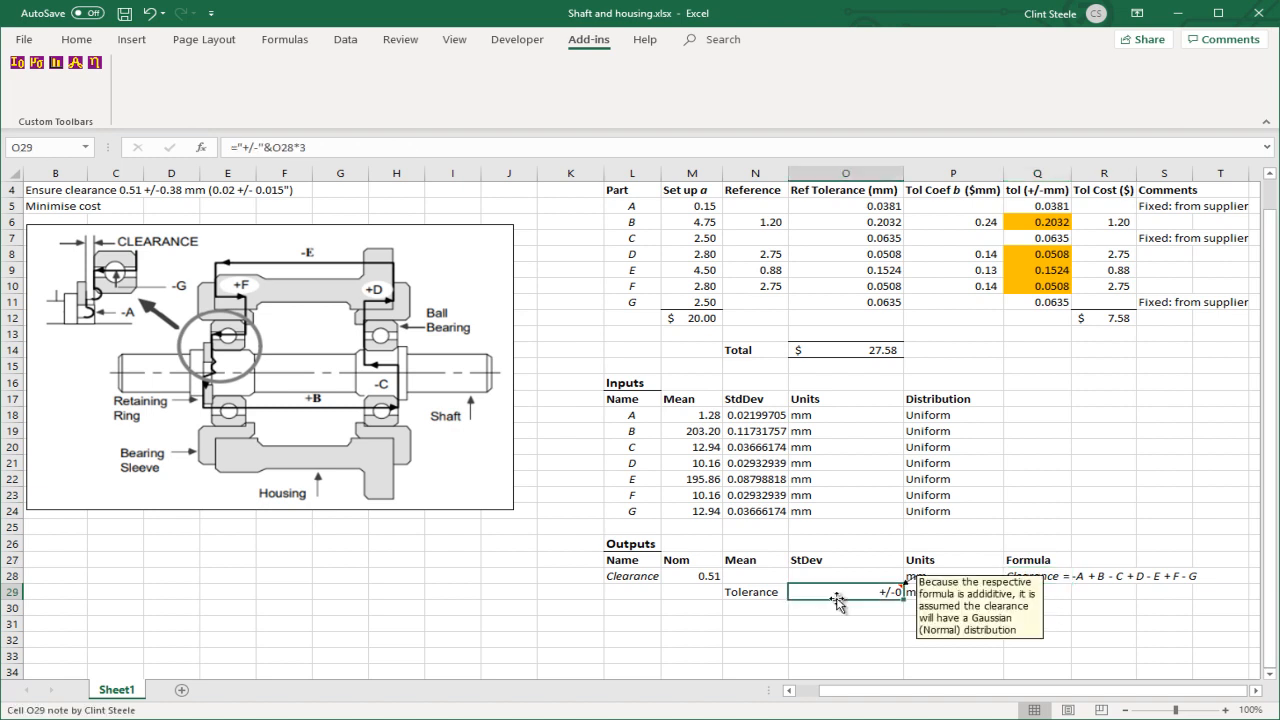
pyautogui.click(842, 577)
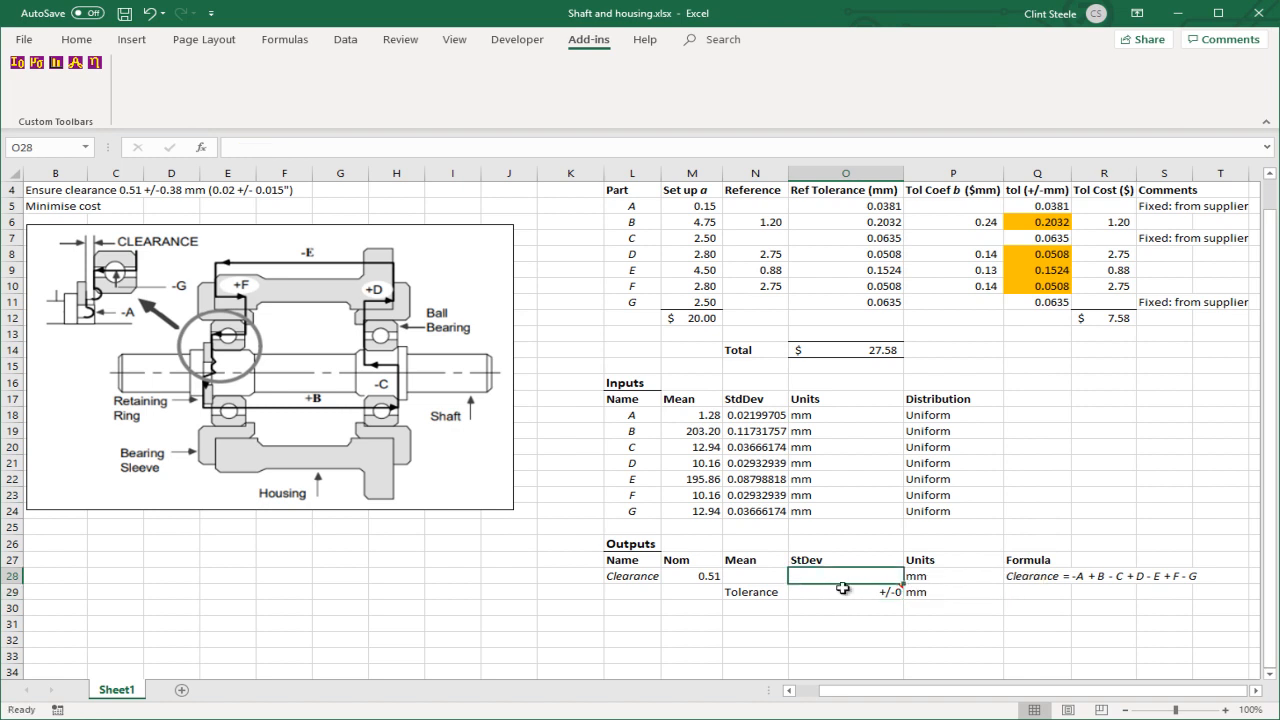
pyautogui.scroll(1, 783, 643)
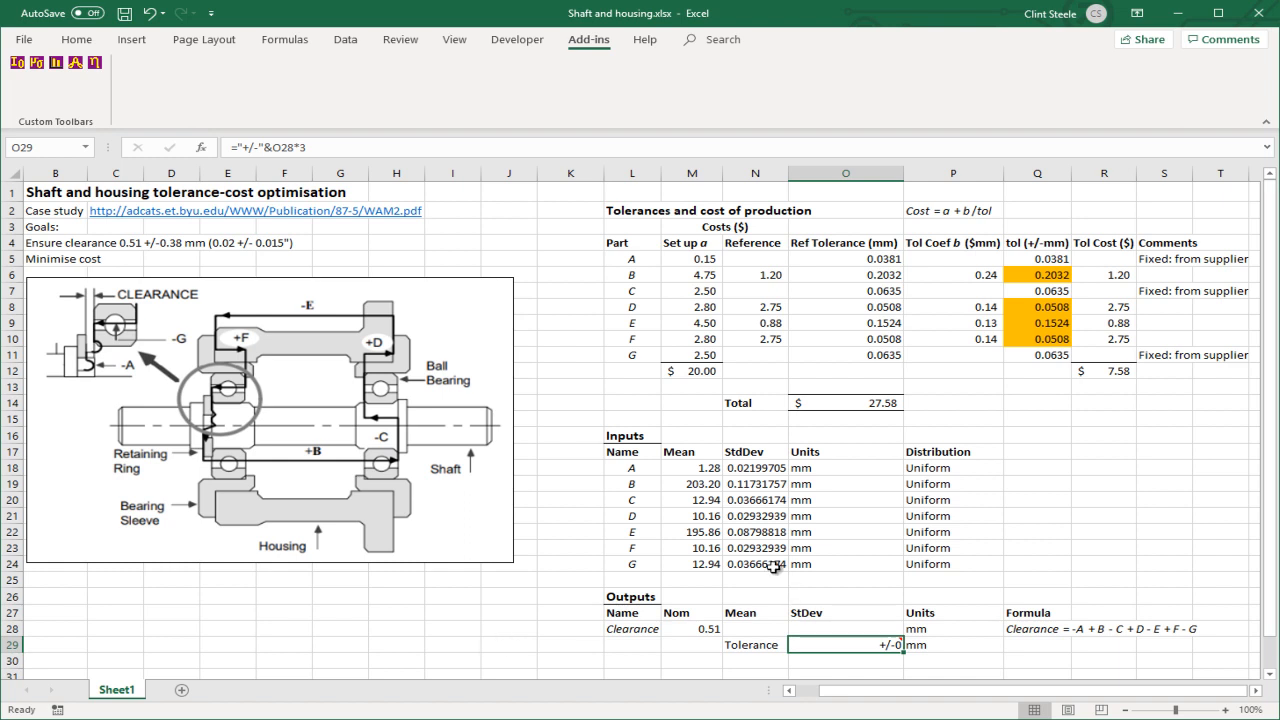
# Check the sum formulas for the tolerance costs and the set-up costs
pyautogui.click(1106, 373)
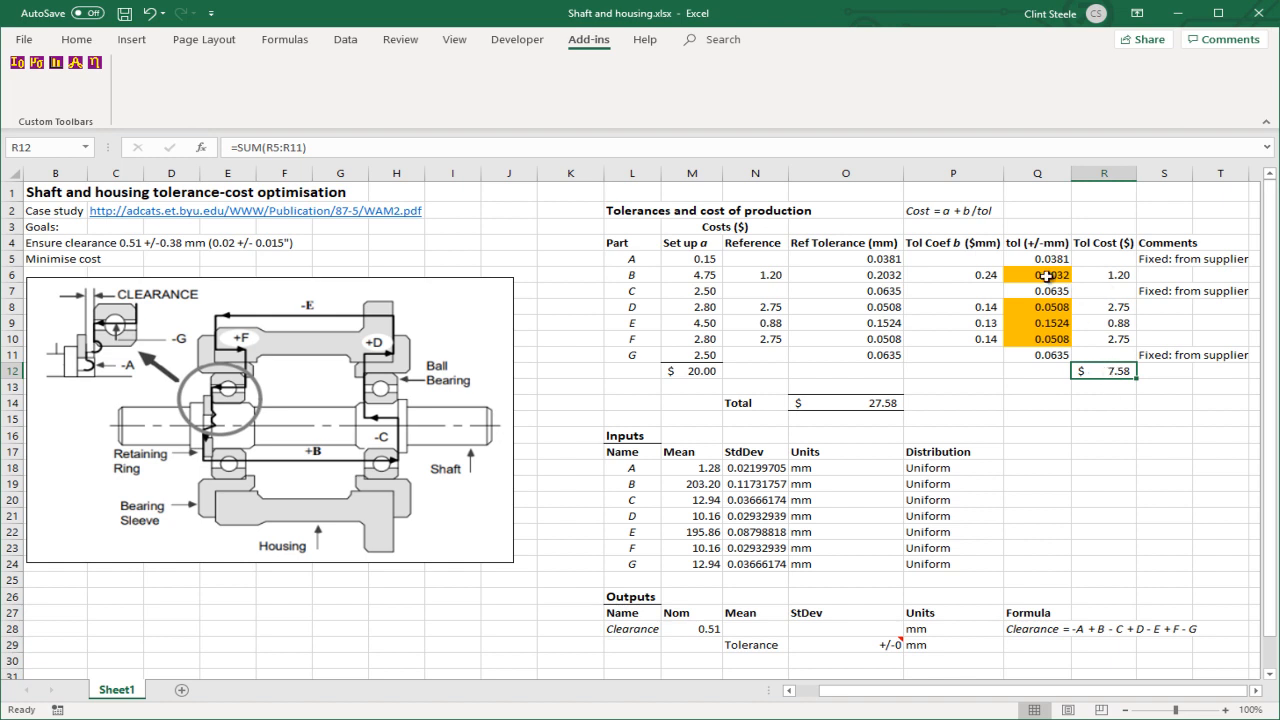
pyautogui.click(678, 366)
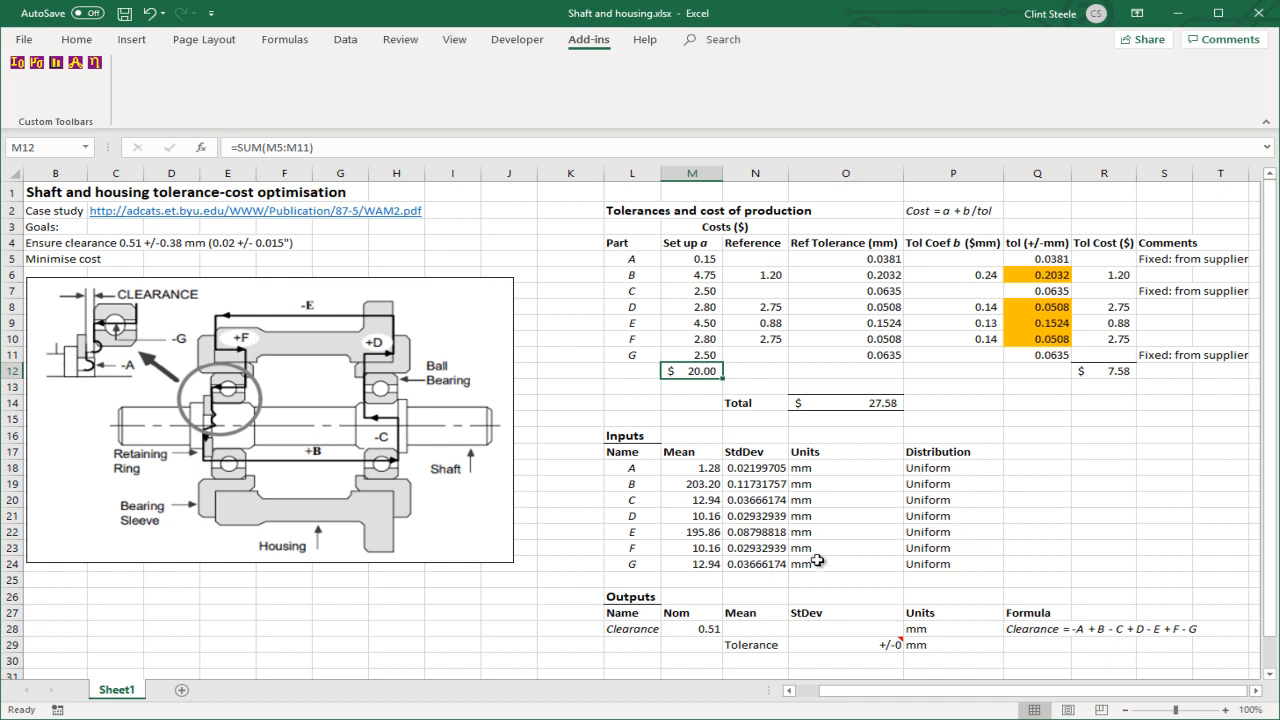
# Open the input and output specification and add input A as Uniform, with mean cell M18 and standard deviation cell N18
pyautogui.click(17, 64)
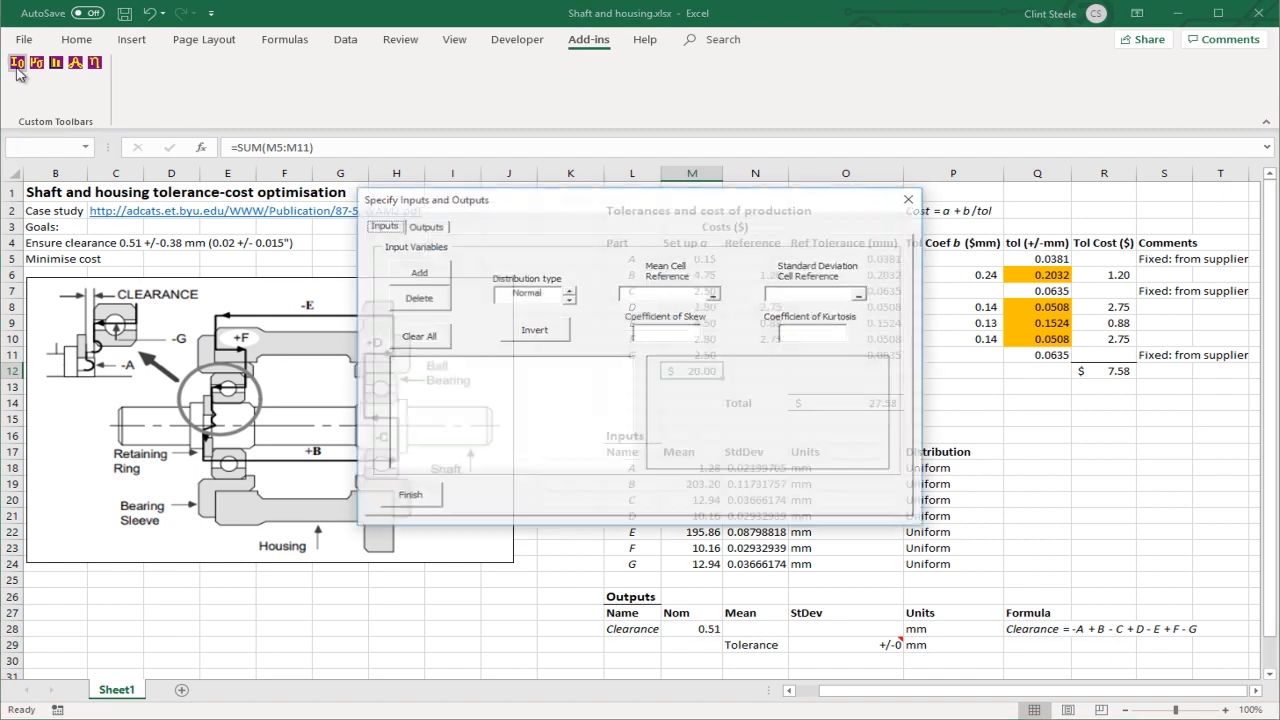
pyautogui.moveTo(643, 208); pyautogui.dragTo(278, 280)
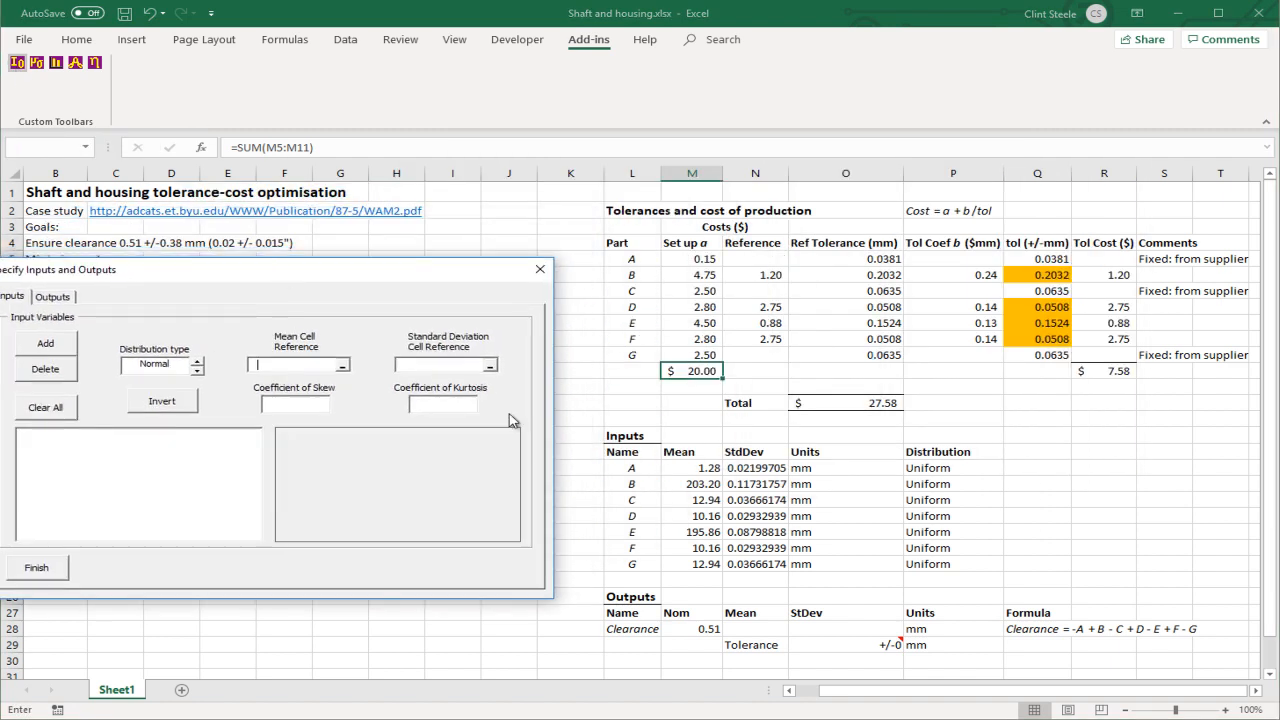
pyautogui.click(688, 470)
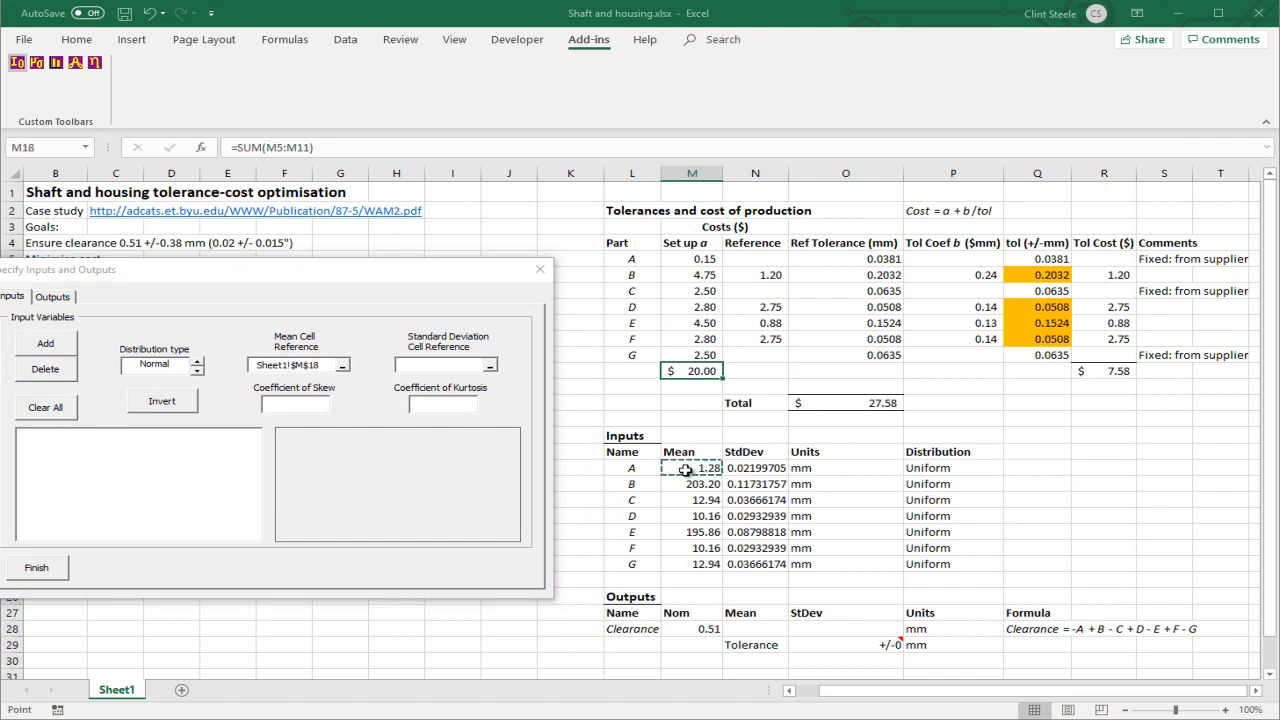
pyautogui.click(752, 470)
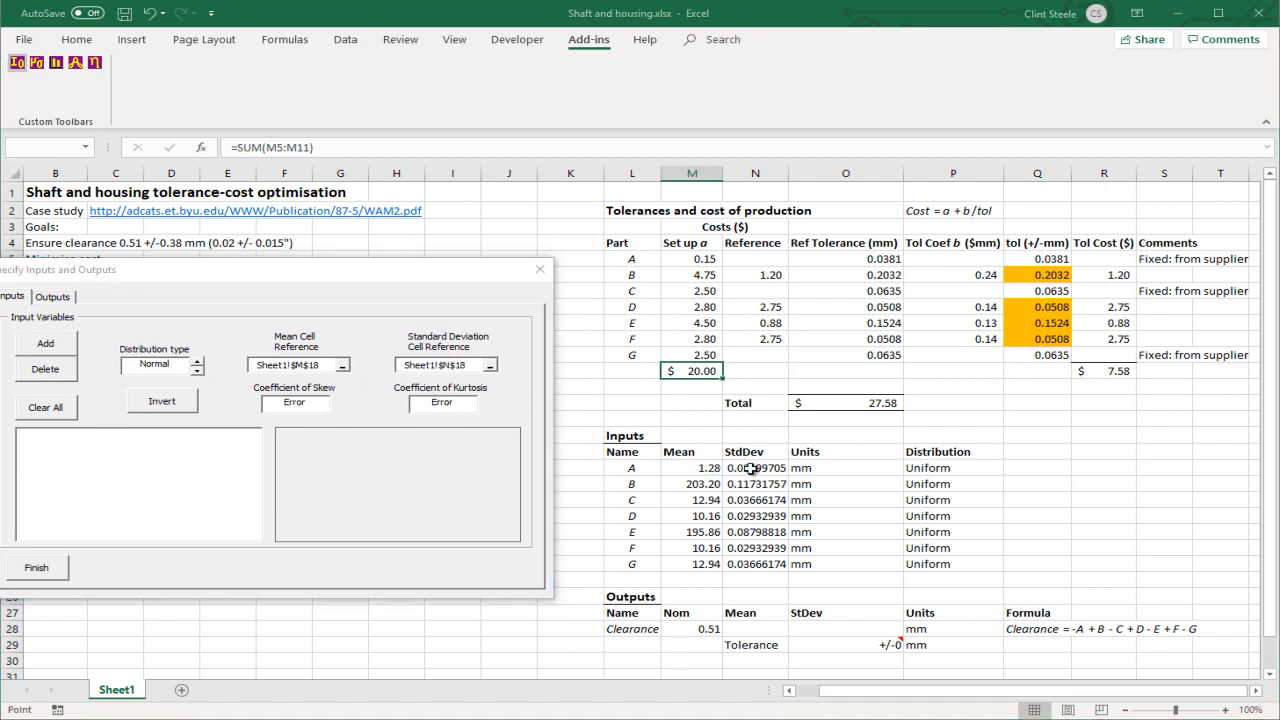
pyautogui.click(198, 370)
pyautogui.click(198, 368)
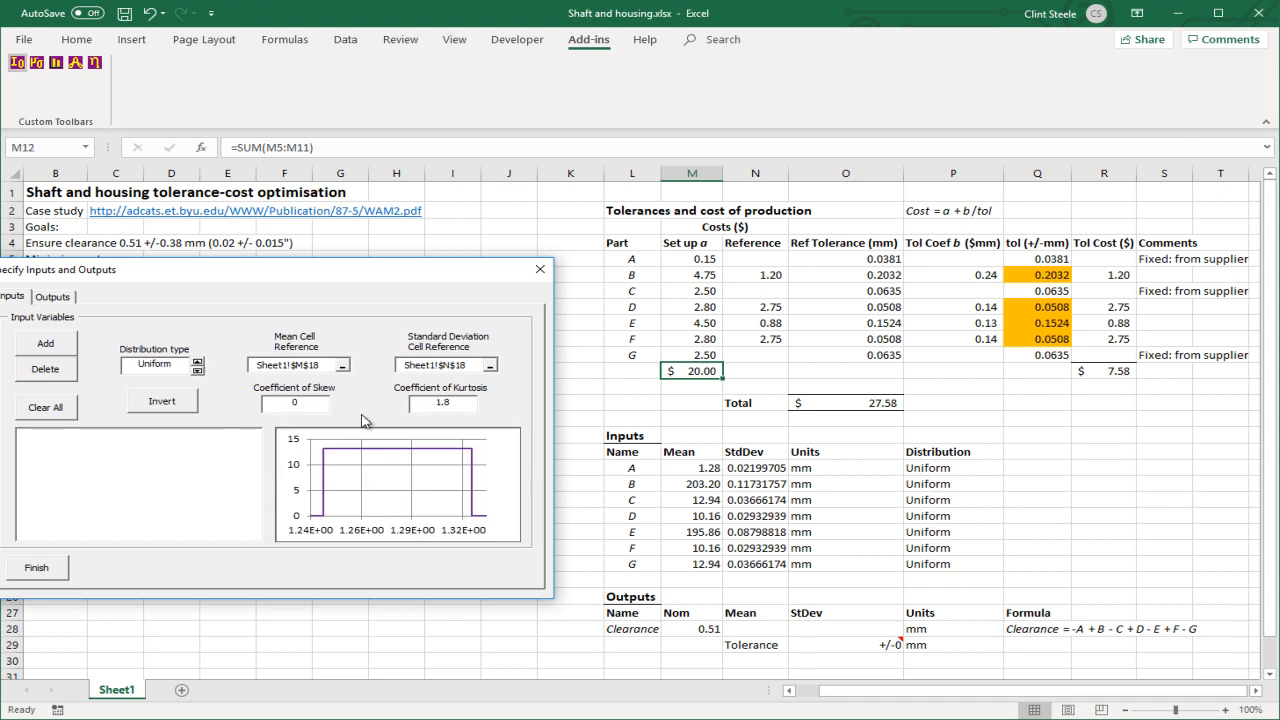
pyautogui.click(45, 345)
# Add input B as a Uniform variable with mean cell M19 and standard deviation cell N19
pyautogui.click(276, 369)
pyautogui.click(703, 484)
pyautogui.press('Tab')
pyautogui.click(753, 484)
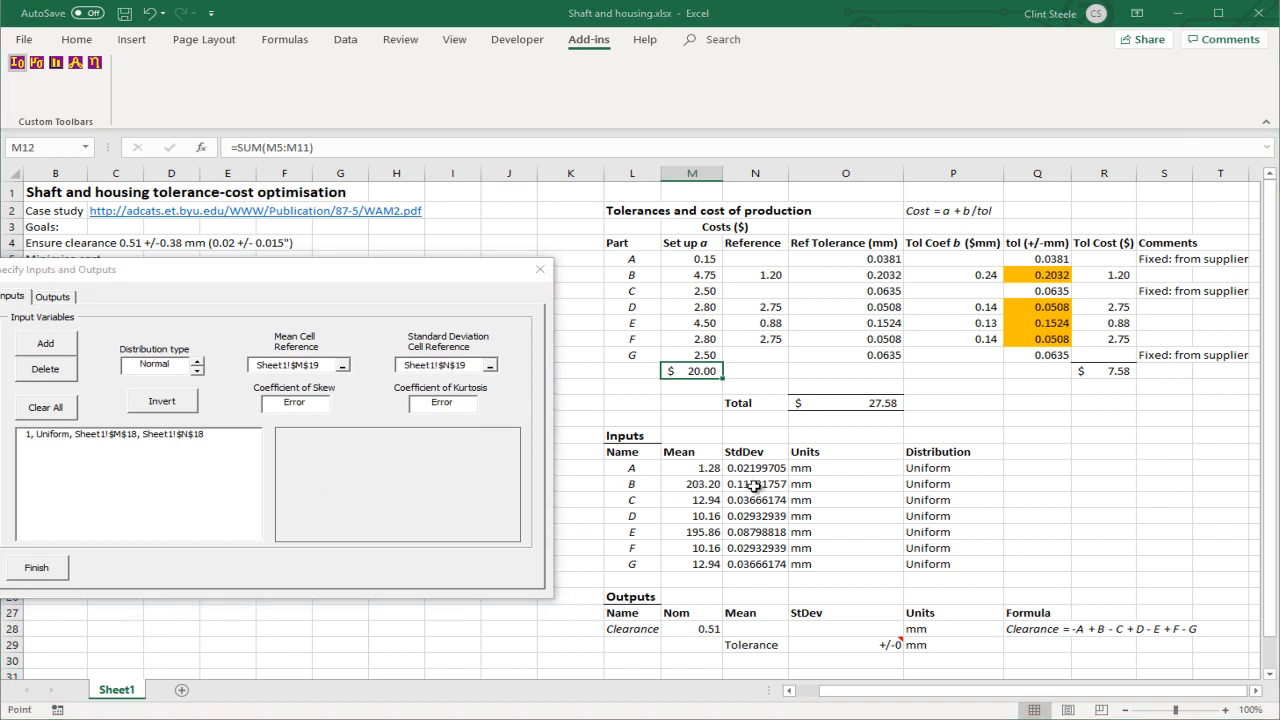
pyautogui.click(197, 370)
pyautogui.click(197, 370)
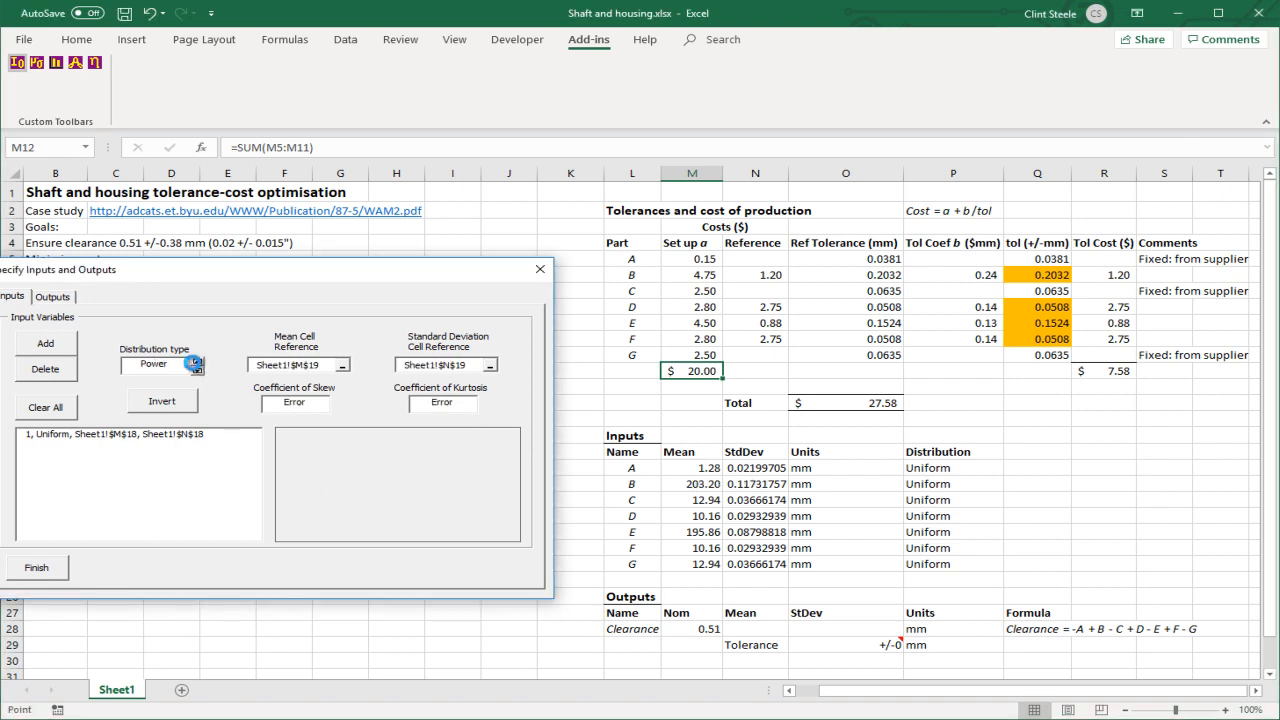
pyautogui.click(197, 370)
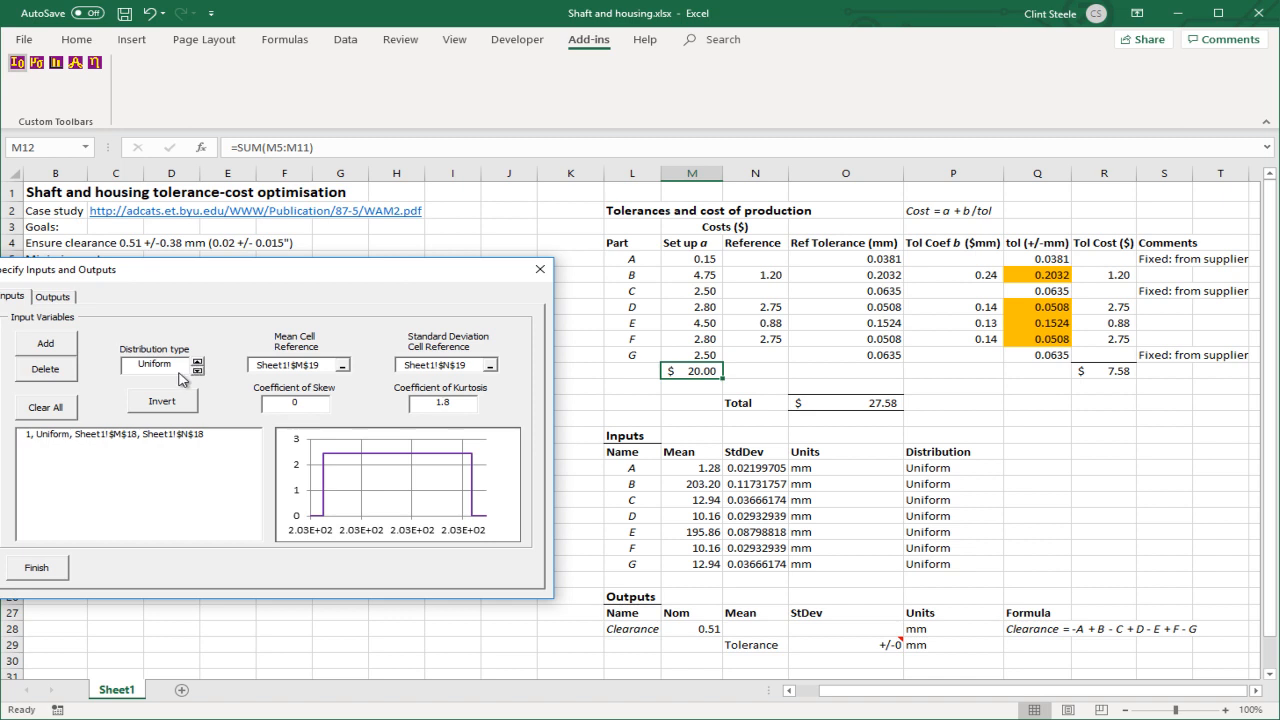
pyautogui.click(48, 350)
# Add input C as a Uniform variable with mean cell M20 and standard deviation cell N20
pyautogui.click(271, 367)
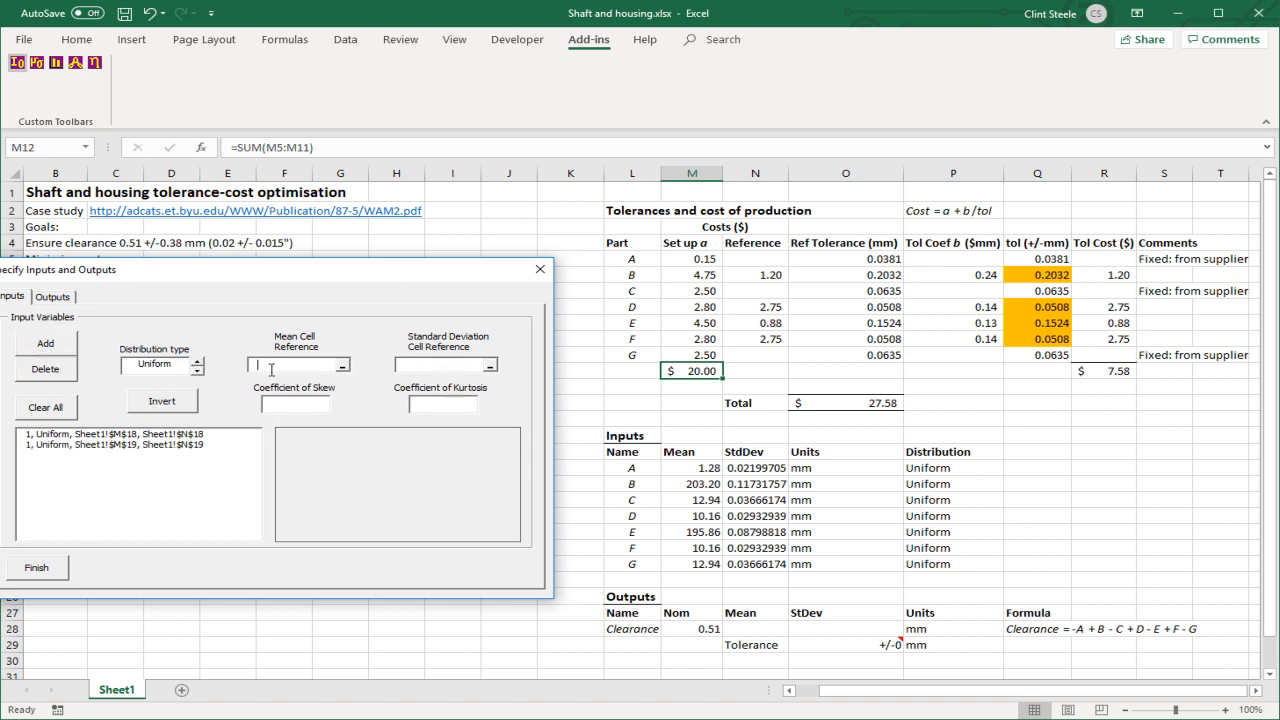
pyautogui.click(690, 500)
pyautogui.click(745, 500)
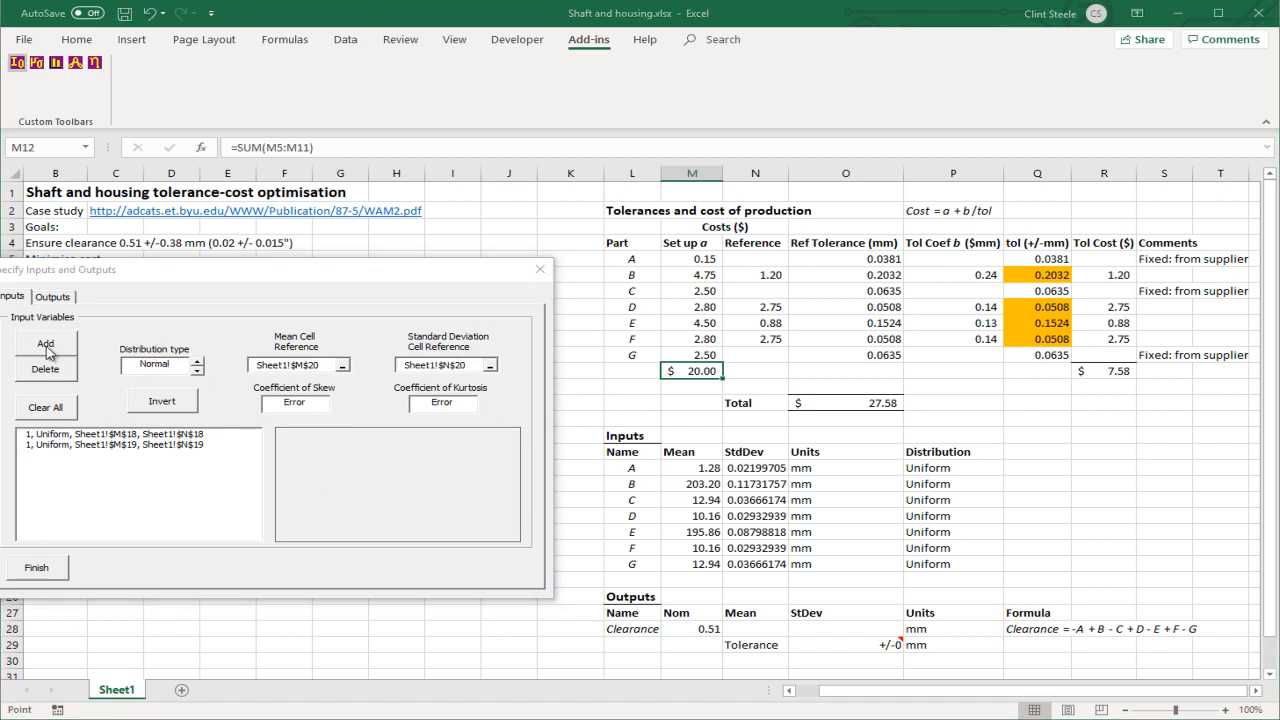
pyautogui.click(199, 366)
pyautogui.click(199, 366)
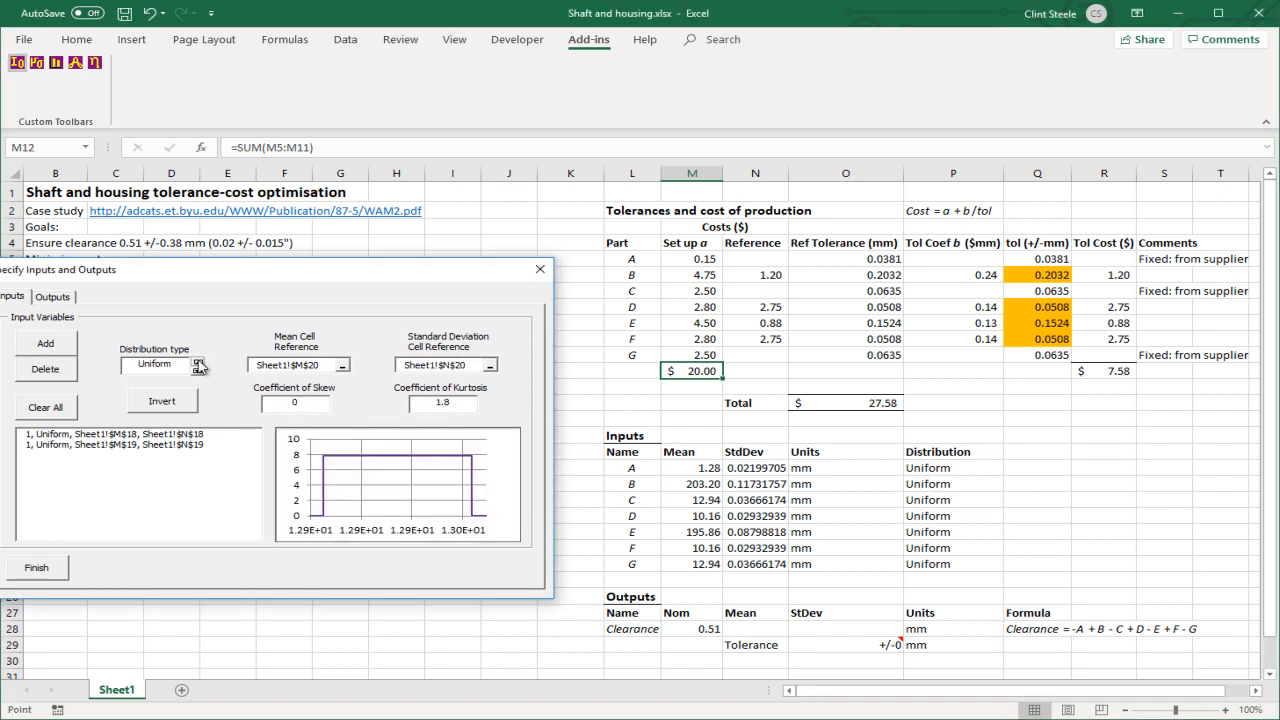
pyautogui.click(53, 357)
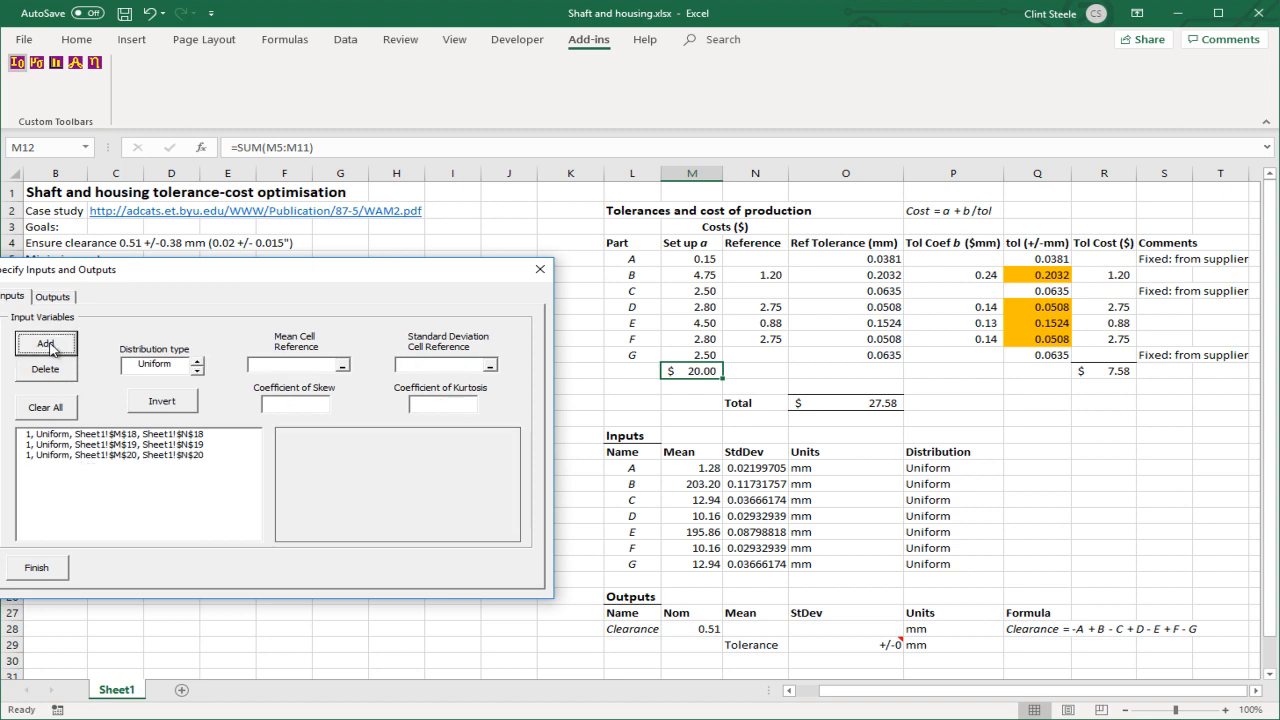
# Add input D as a Uniform variable with mean cell M21 and standard deviation cell N21
pyautogui.click(710, 517)
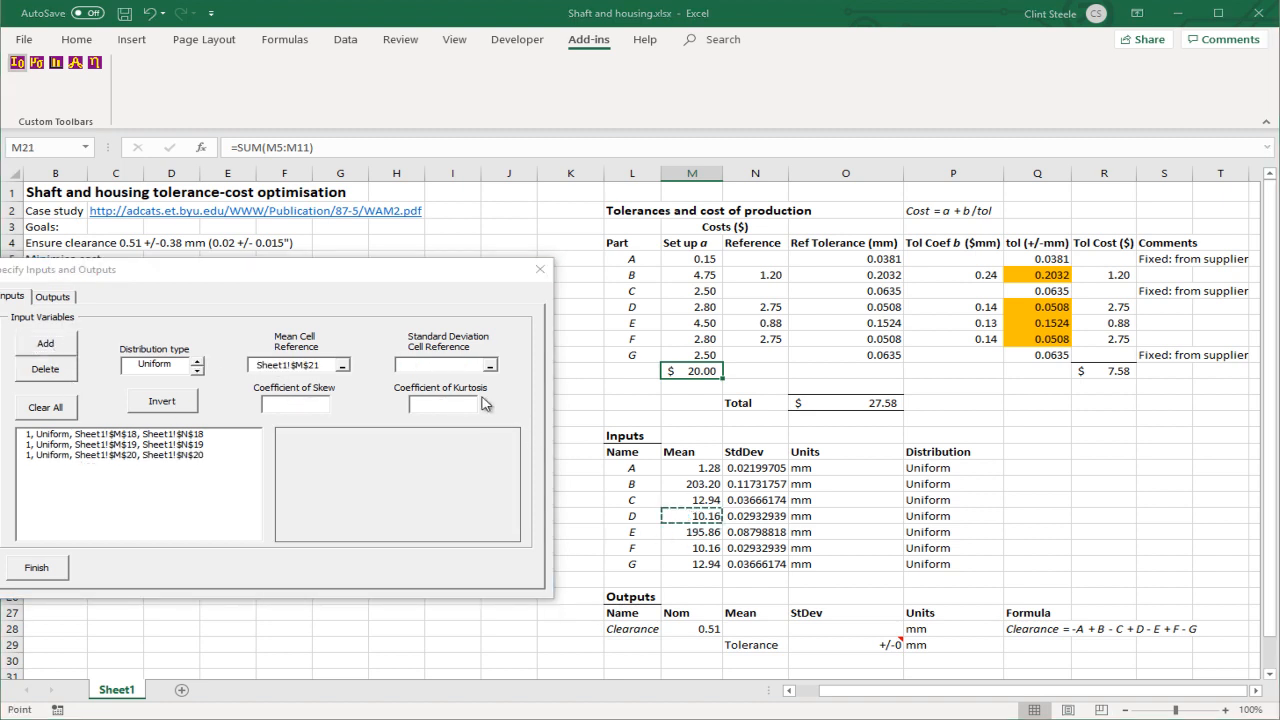
pyautogui.click(745, 517)
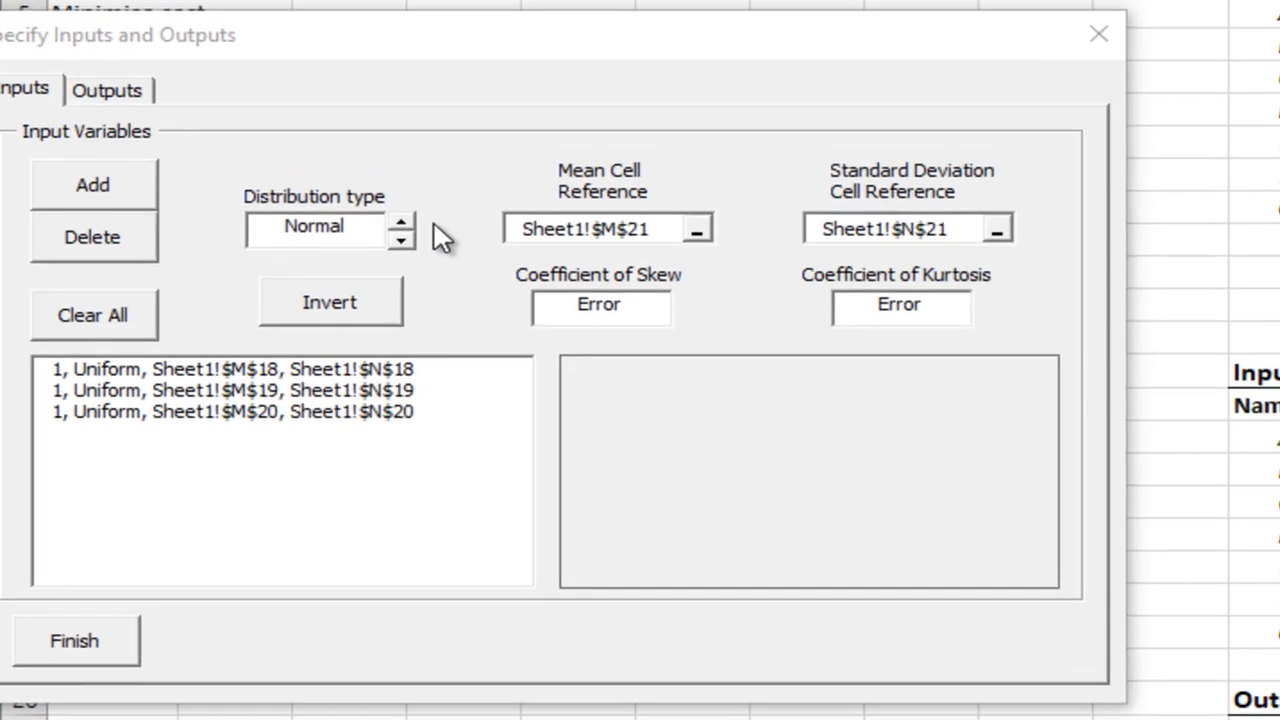
pyautogui.click(197, 361)
pyautogui.click(197, 361)
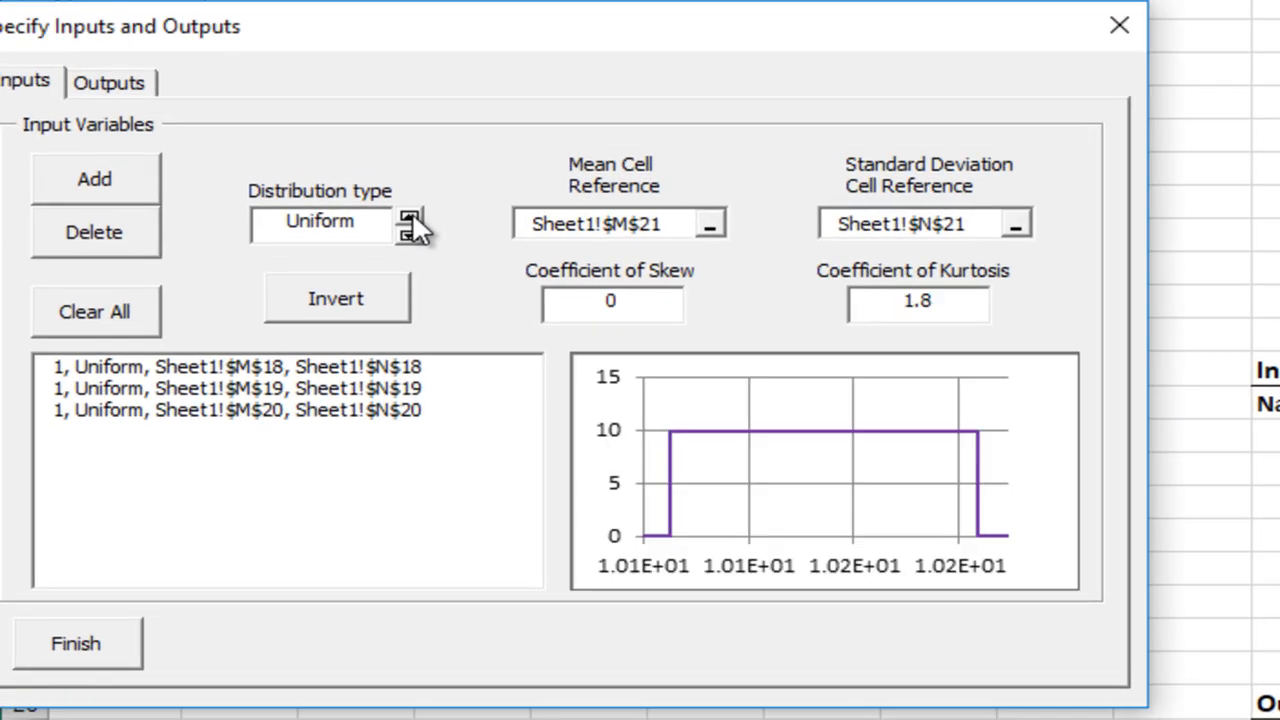
pyautogui.click(77, 171)
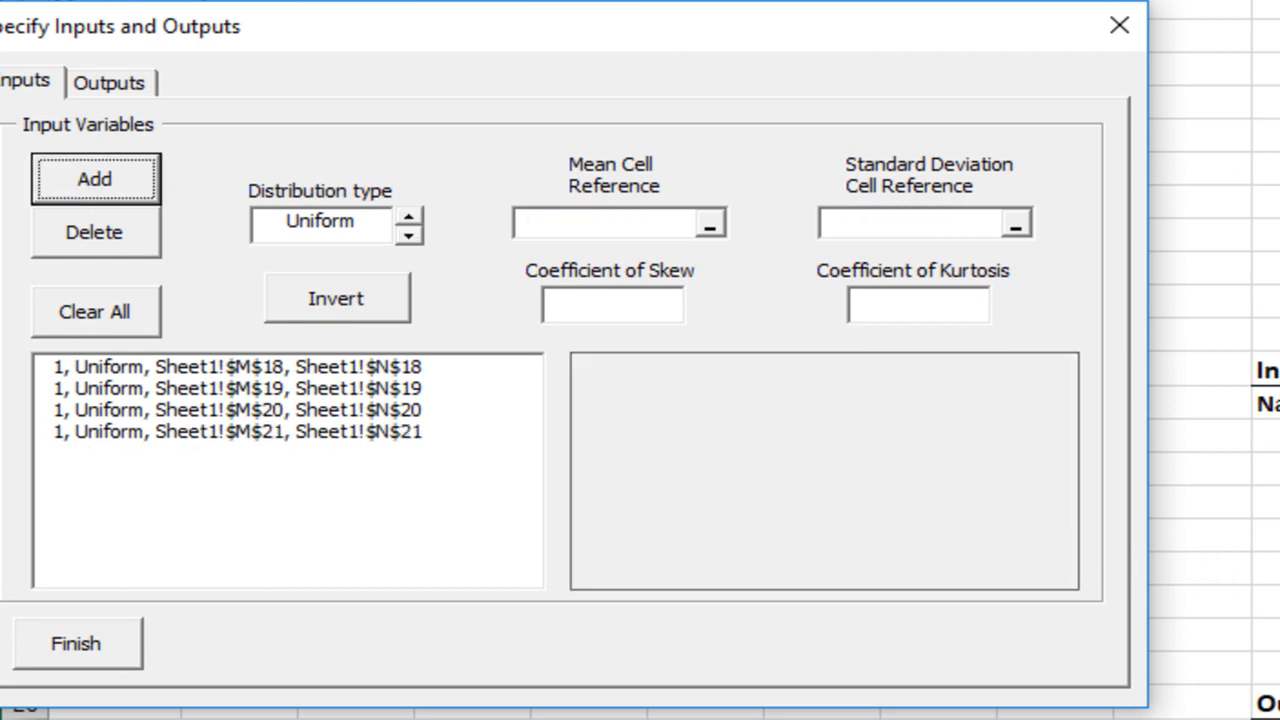
# Add input E as a Uniform variable with mean cell M22 and standard deviation cell N22
pyautogui.click(654, 222)
pyautogui.click(1182, 452)
pyautogui.click(923, 223)
pyautogui.click(1279, 568)
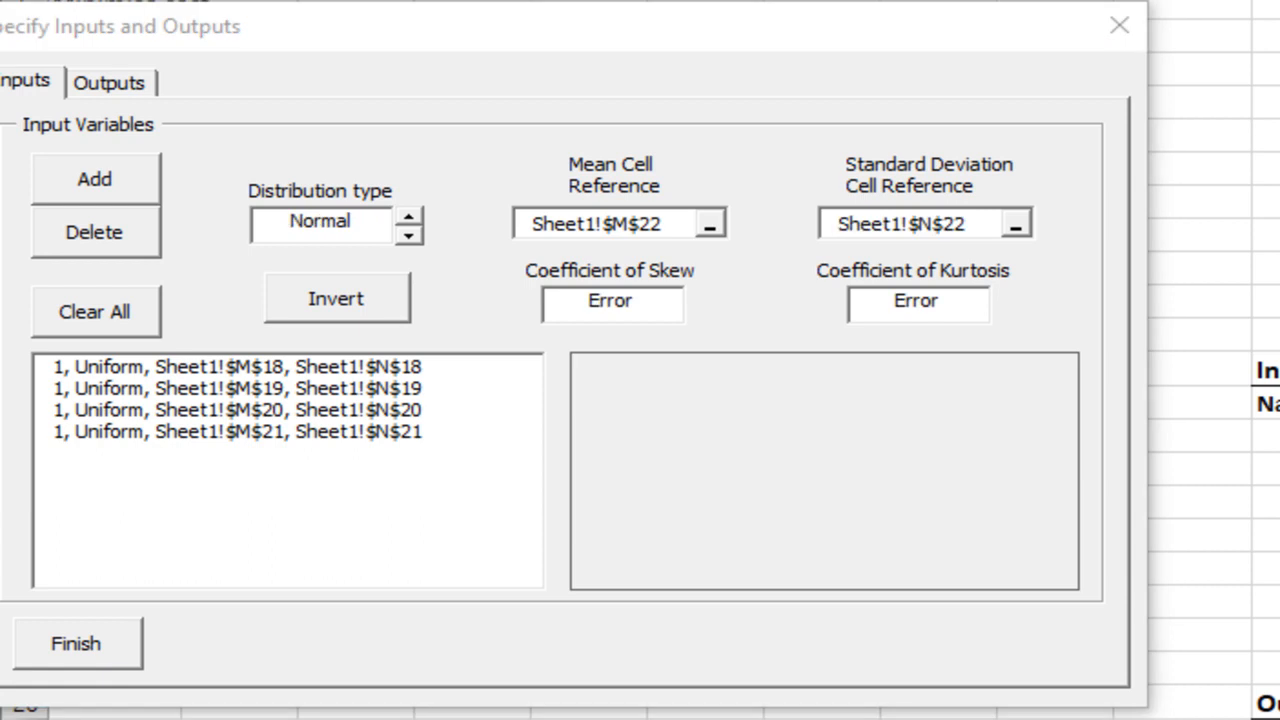
pyautogui.click(408, 216)
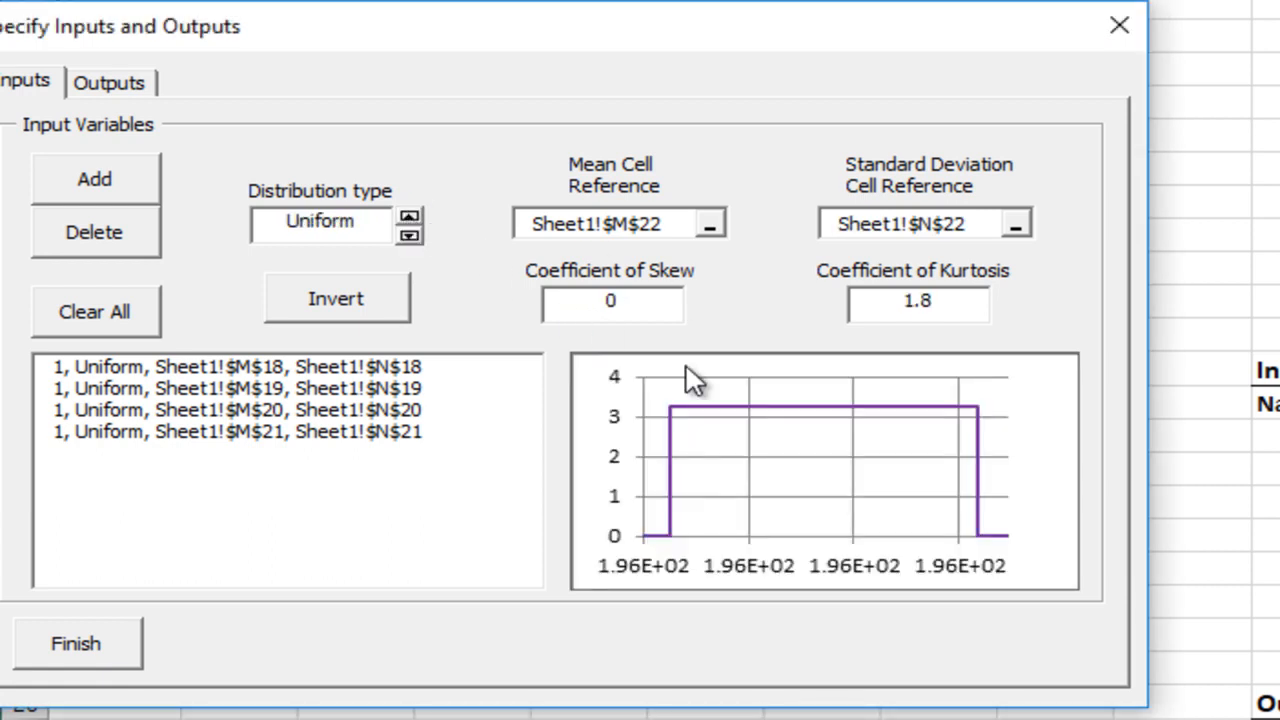
pyautogui.click(90, 182)
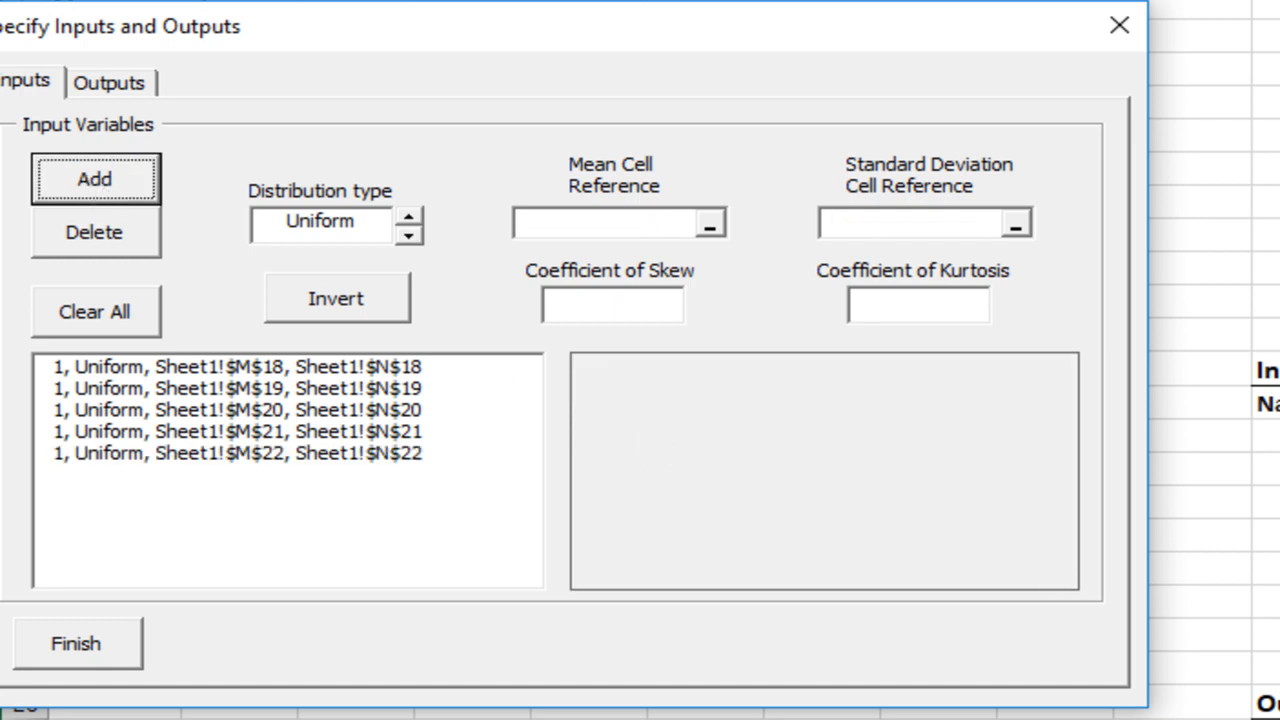
# Add input F as a Uniform variable with mean cell M23 and standard deviation cell N23
pyautogui.click(632, 223)
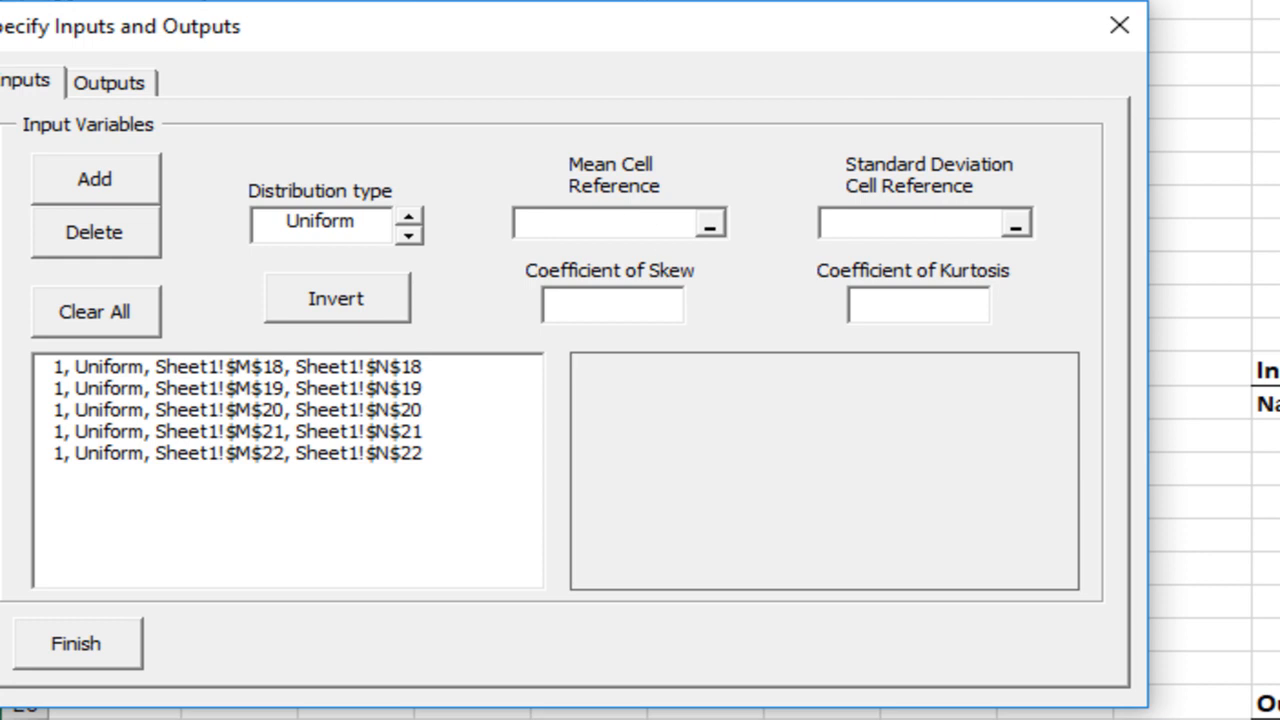
pyautogui.click(1279, 601)
pyautogui.click(910, 216)
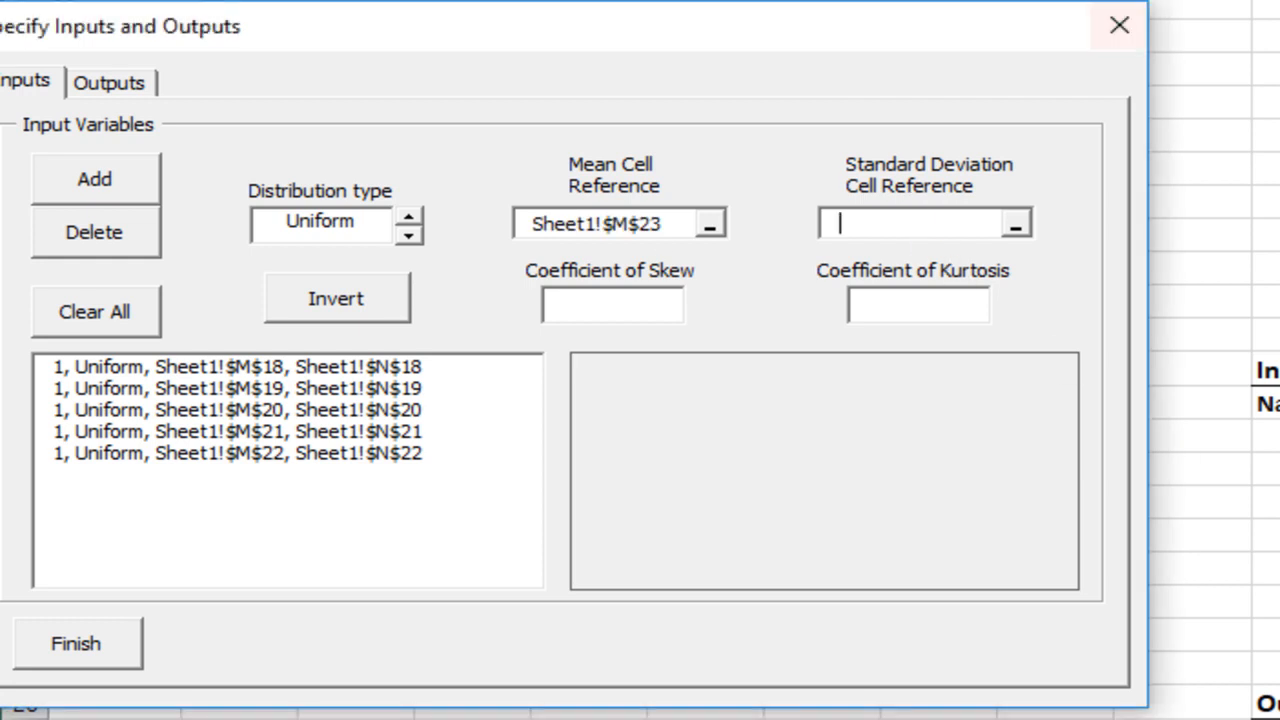
pyautogui.click(409, 216)
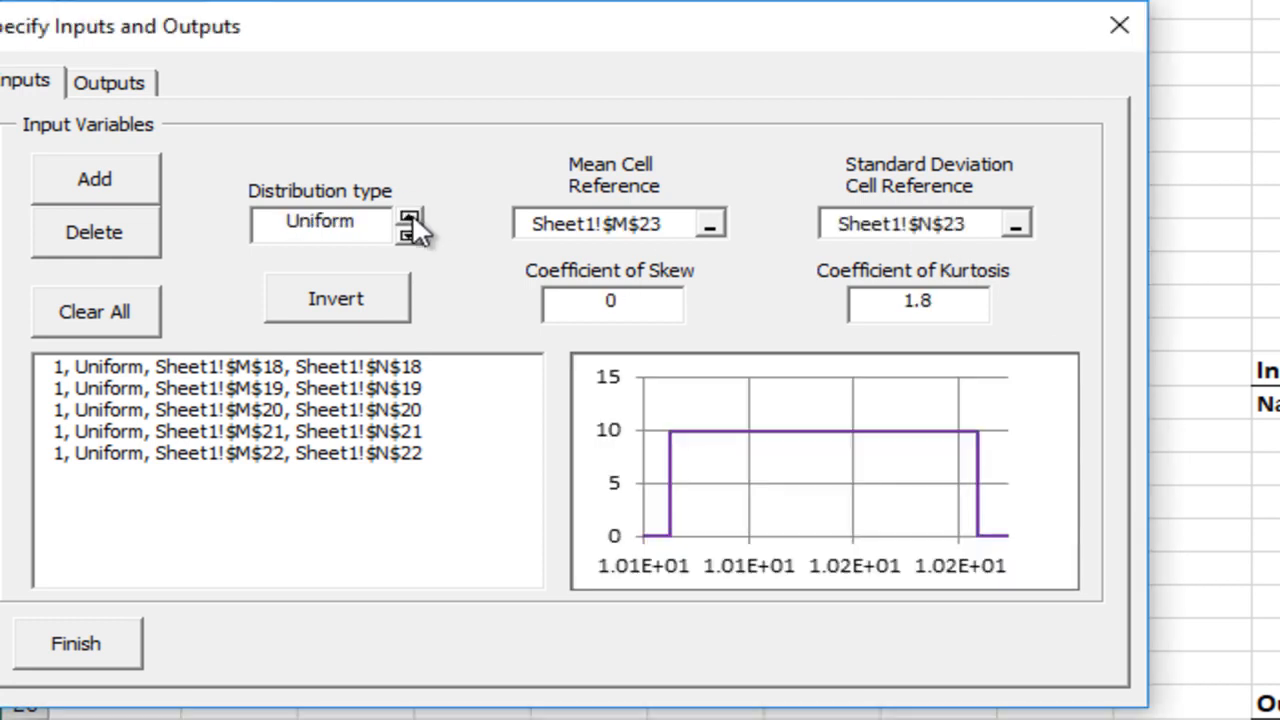
pyautogui.click(94, 180)
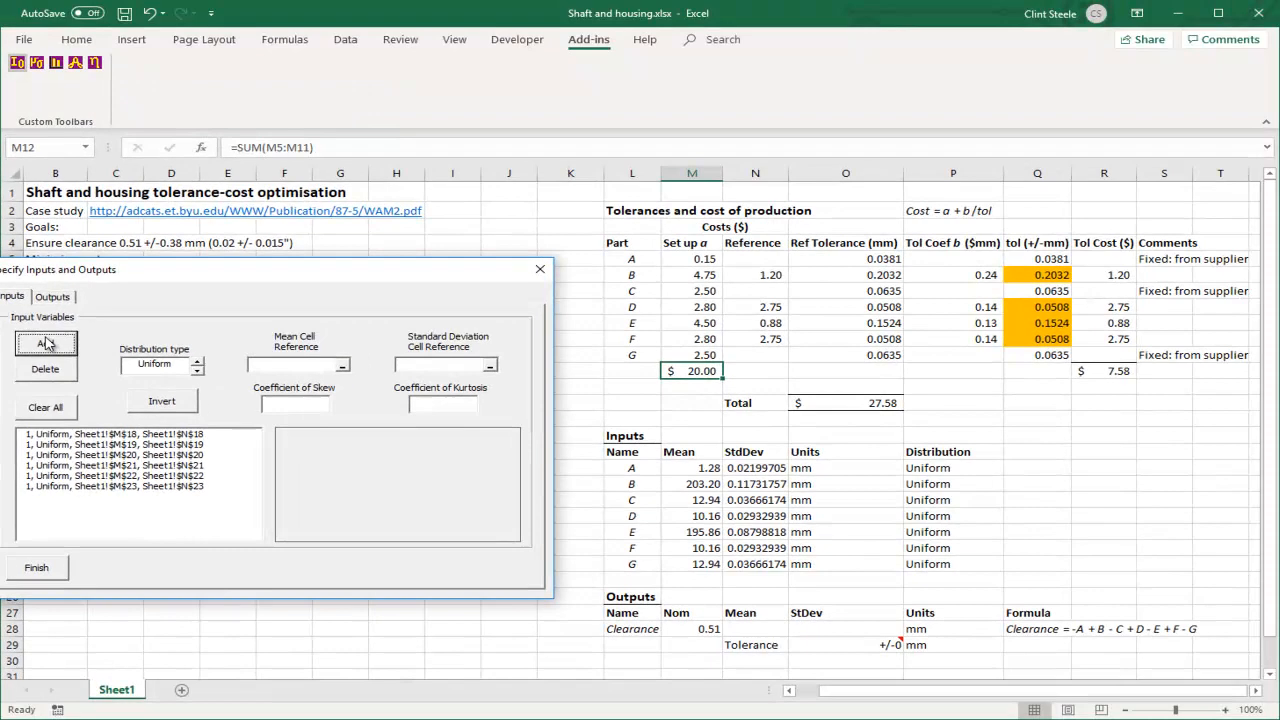
# Add input G as a Uniform variable with mean cell M24 and standard deviation cell N24
pyautogui.click(337, 333)
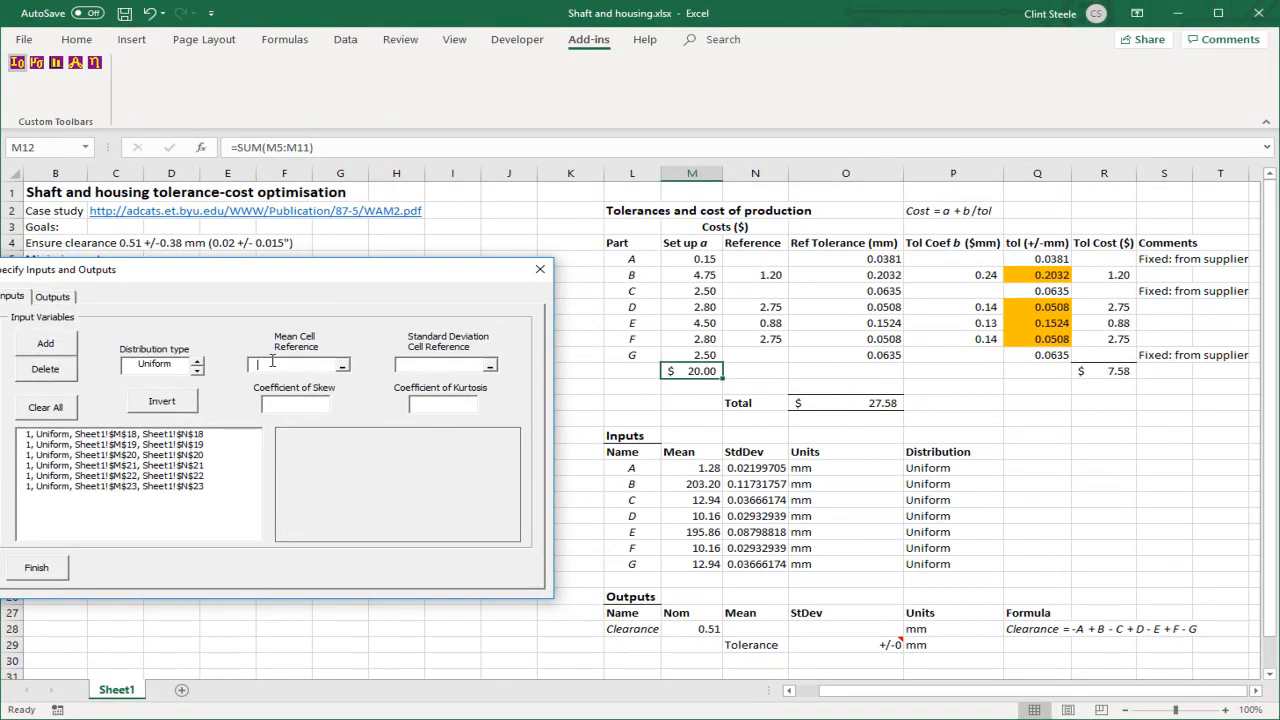
pyautogui.click(692, 564)
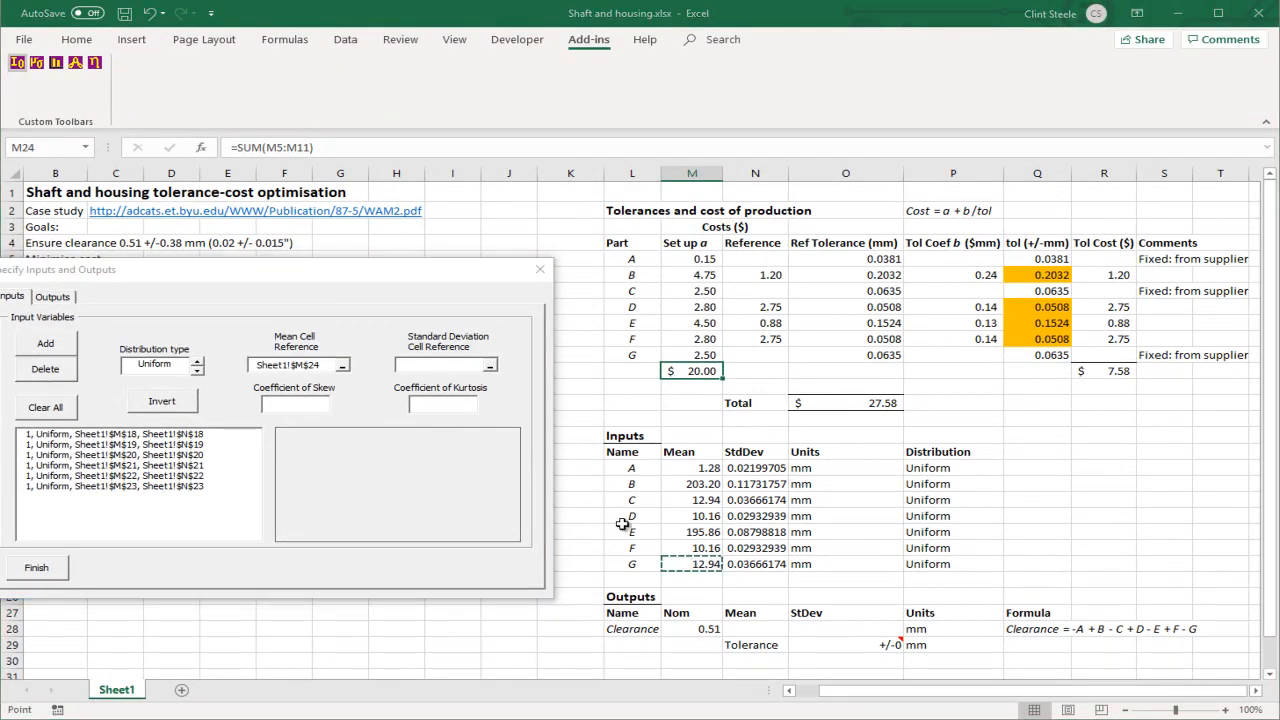
pyautogui.click(748, 564)
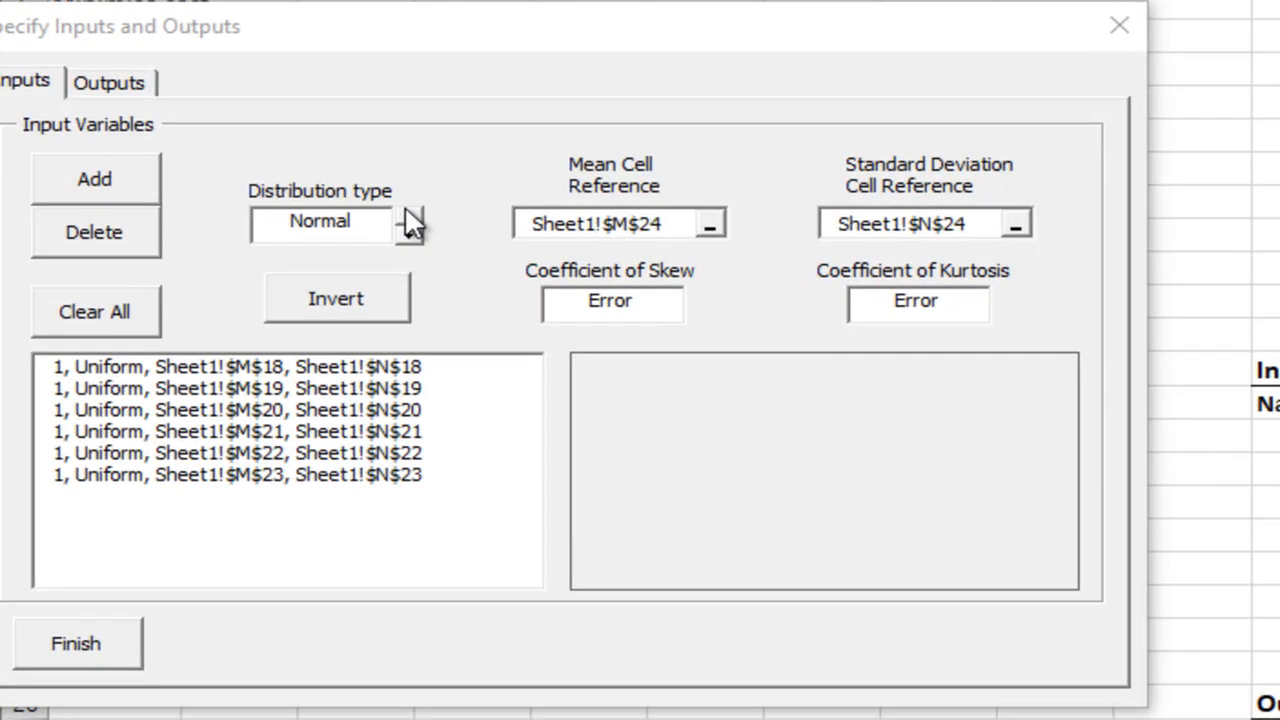
pyautogui.click(408, 216)
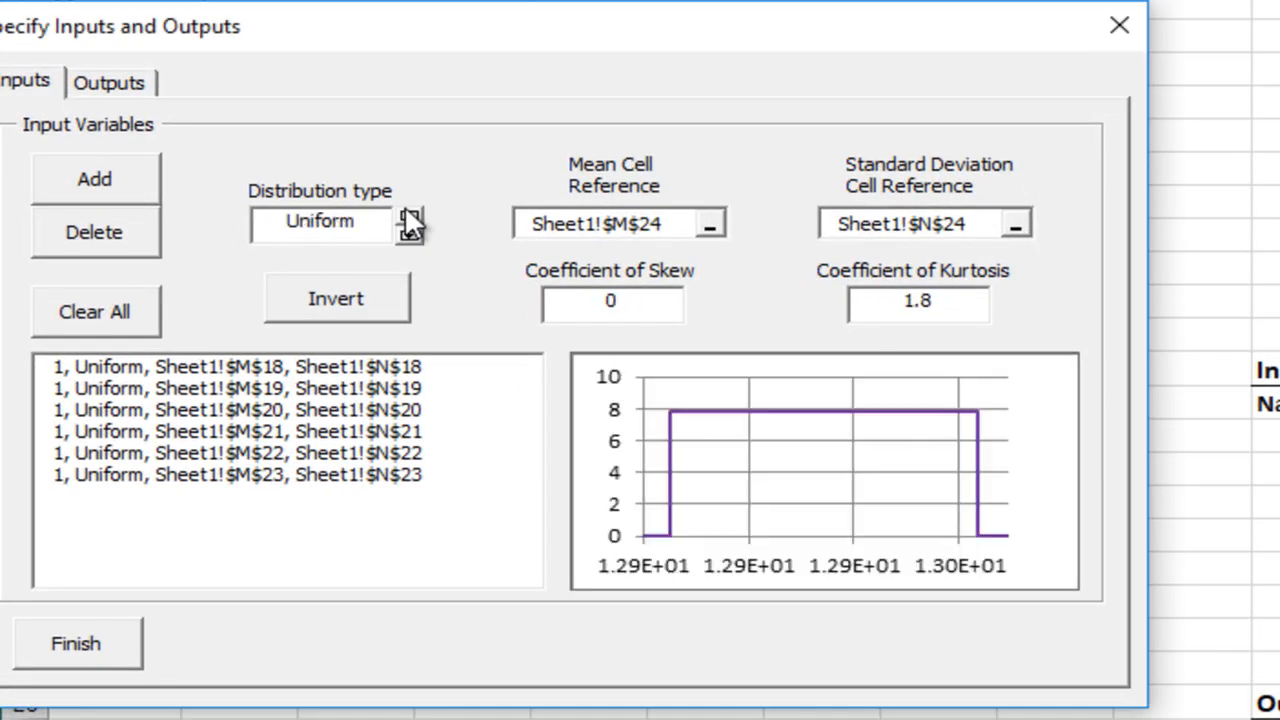
pyautogui.click(95, 180)
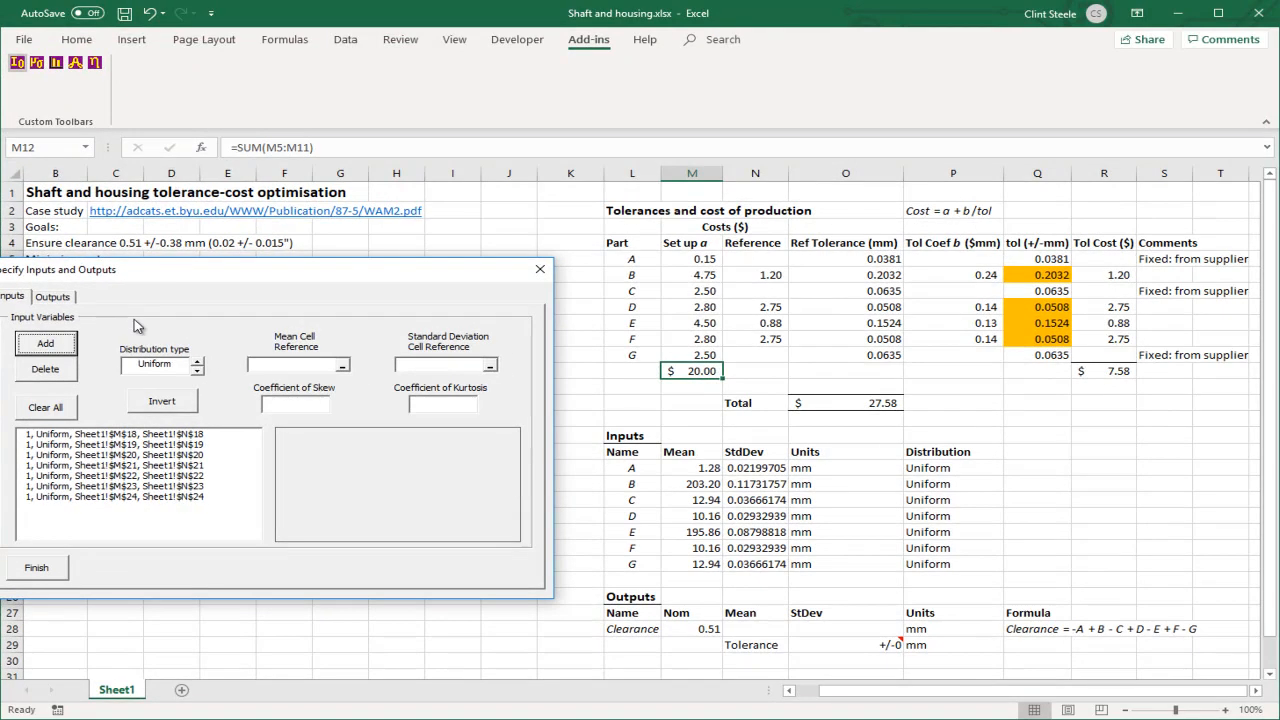
# Specify the clearance output with output cell M28, mean cell N28 and standard deviation cell O28
pyautogui.moveTo(157, 281)
pyautogui.mouseDown()
pyautogui.moveTo(334, 261)
pyautogui.moveTo(388, 201)
pyautogui.moveTo(352, 191)
pyautogui.moveTo(330, 225)
pyautogui.moveTo(447, 254)
pyautogui.moveTo(594, 260)
pyautogui.moveTo(762, 245)
pyautogui.moveTo(770, 231)
pyautogui.mouseUp()
pyautogui.click(344, 271)
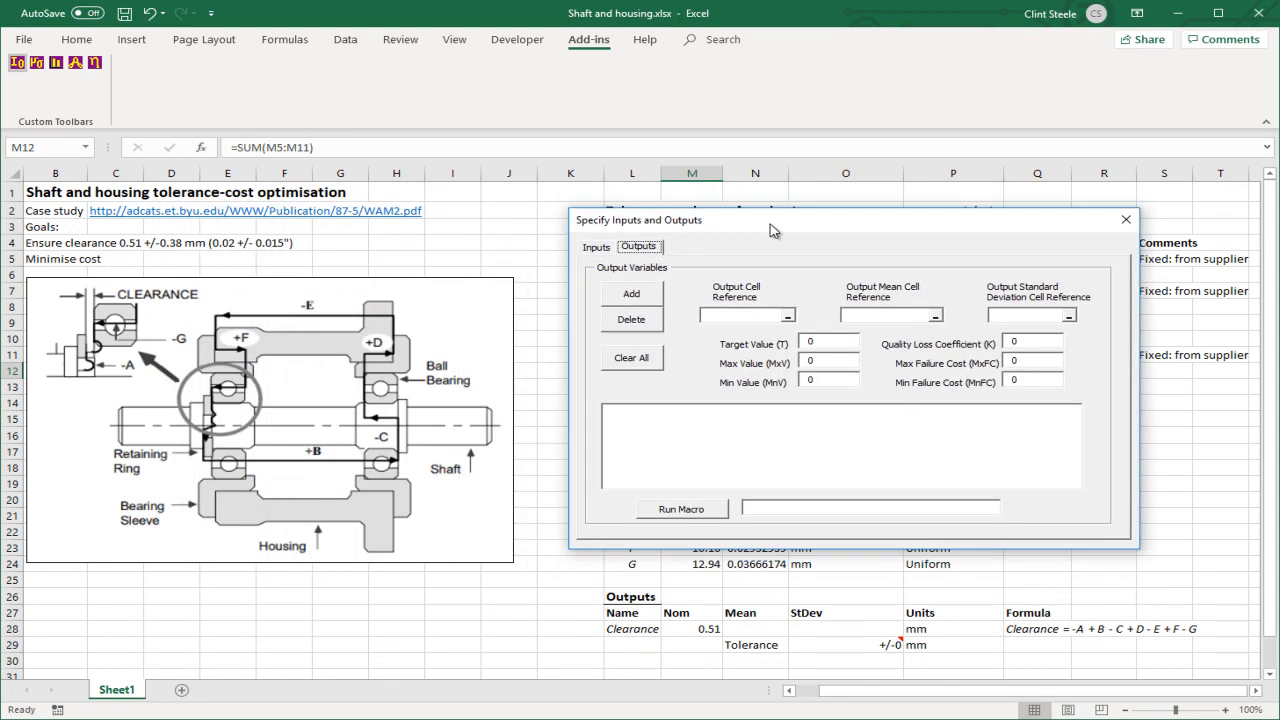
pyautogui.click(758, 308)
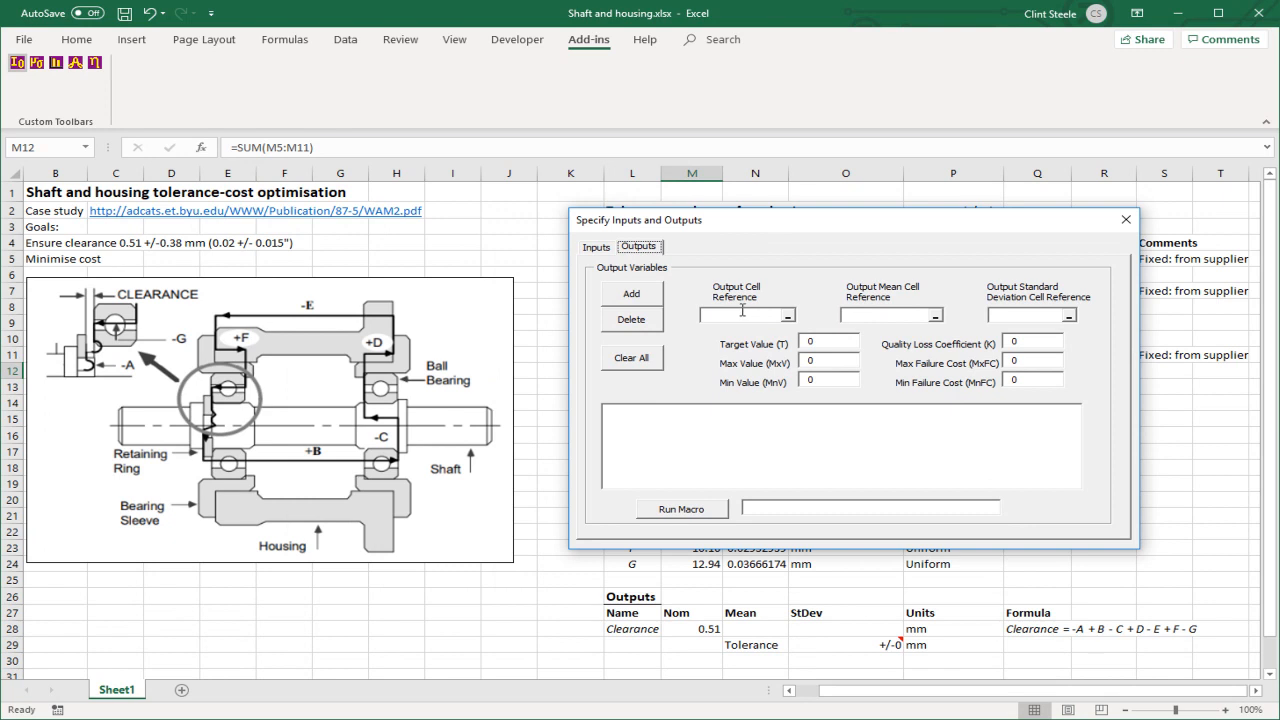
pyautogui.click(697, 629)
pyautogui.click(856, 314)
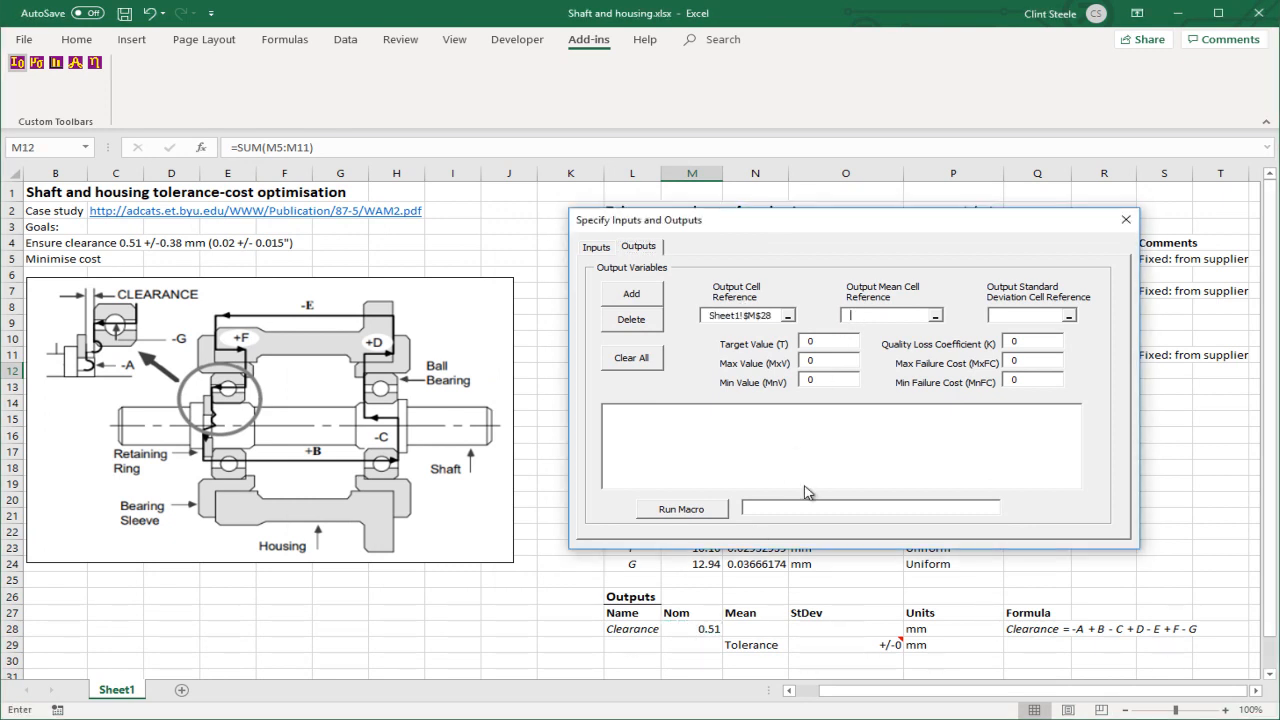
pyautogui.click(762, 630)
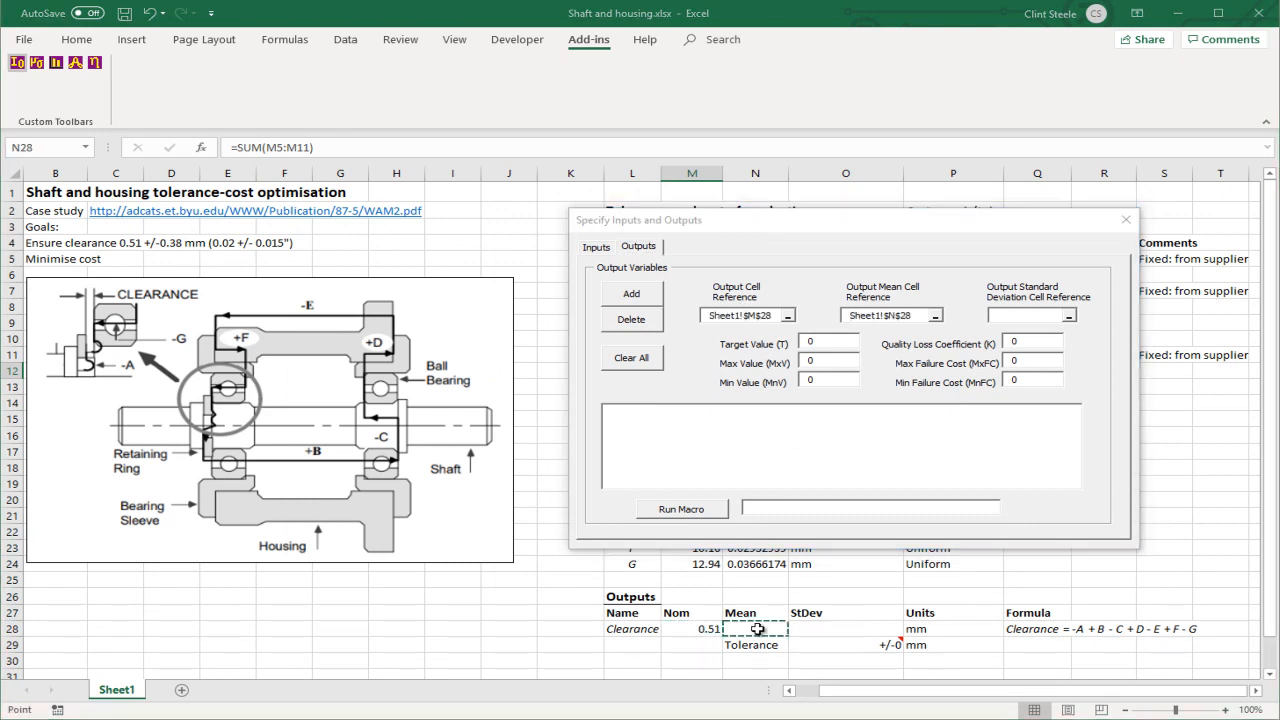
pyautogui.click(1024, 316)
pyautogui.click(848, 629)
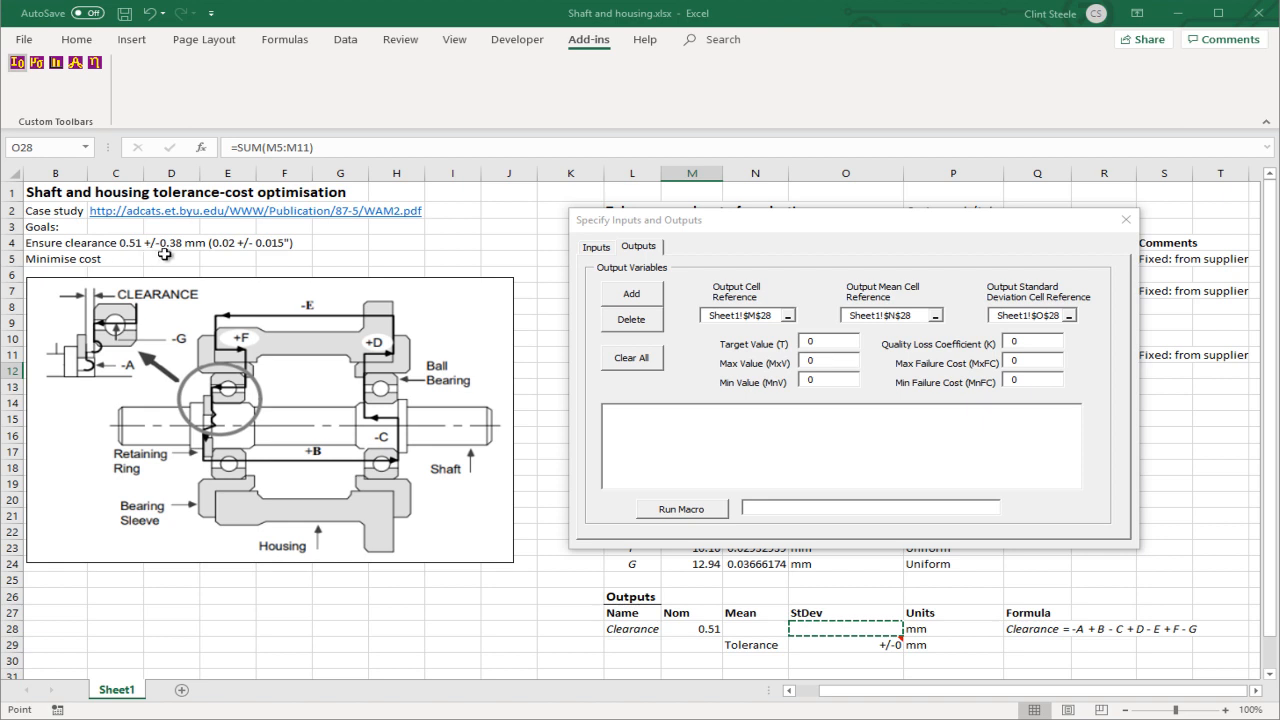
# Set the clearance output's maximum value to .89 and its maximum failure cost to 100
pyautogui.doubleClick(827, 362)
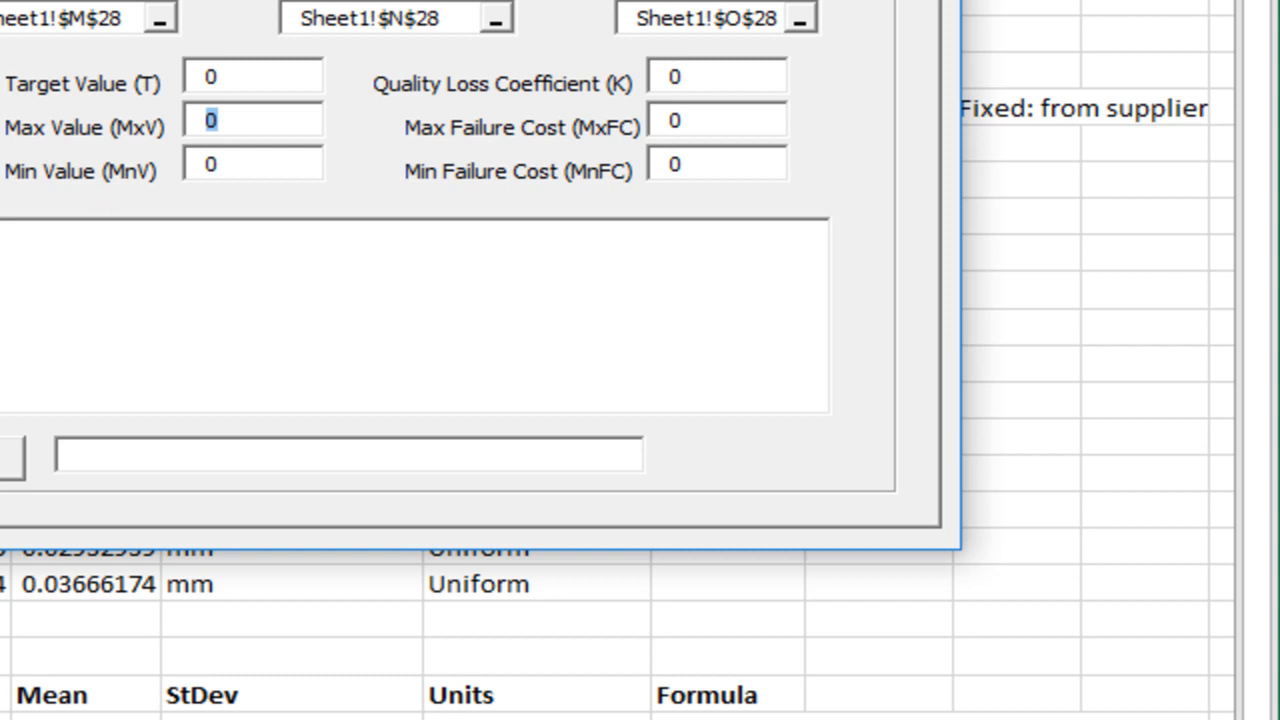
pyautogui.write('.89')
pyautogui.click(689, 126)
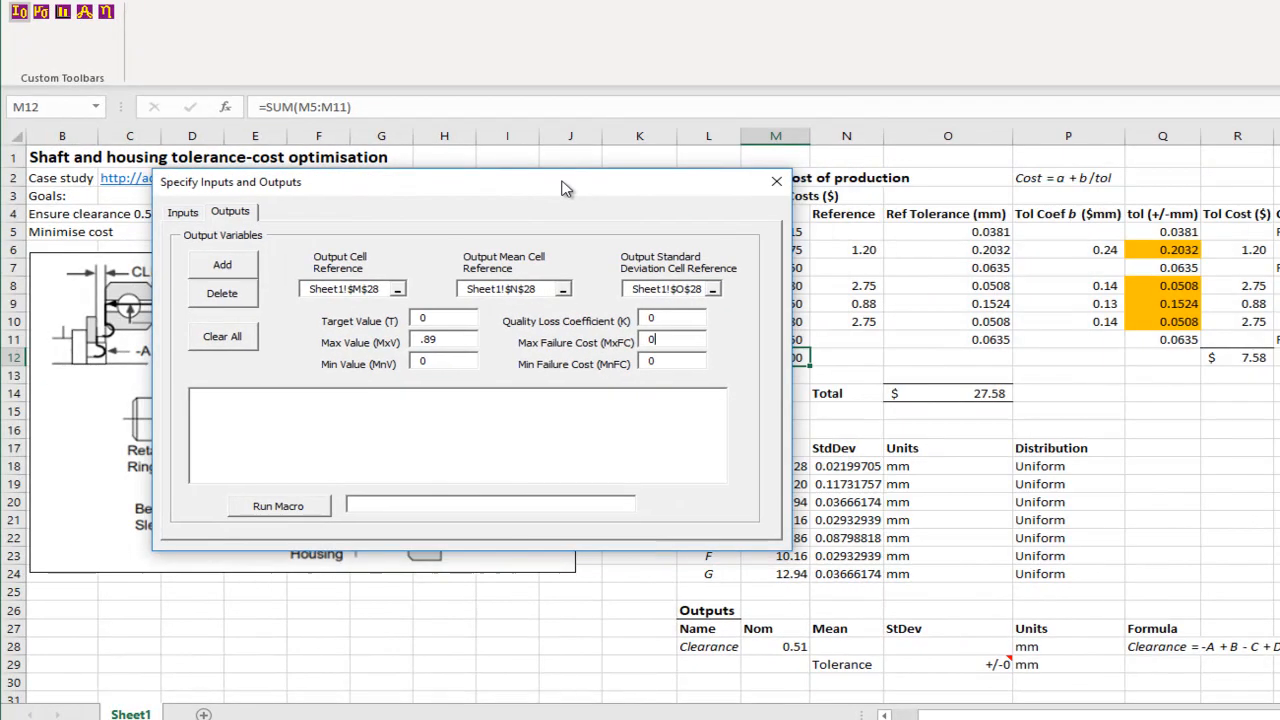
pyautogui.moveTo(562, 188); pyautogui.dragTo(453, 224)
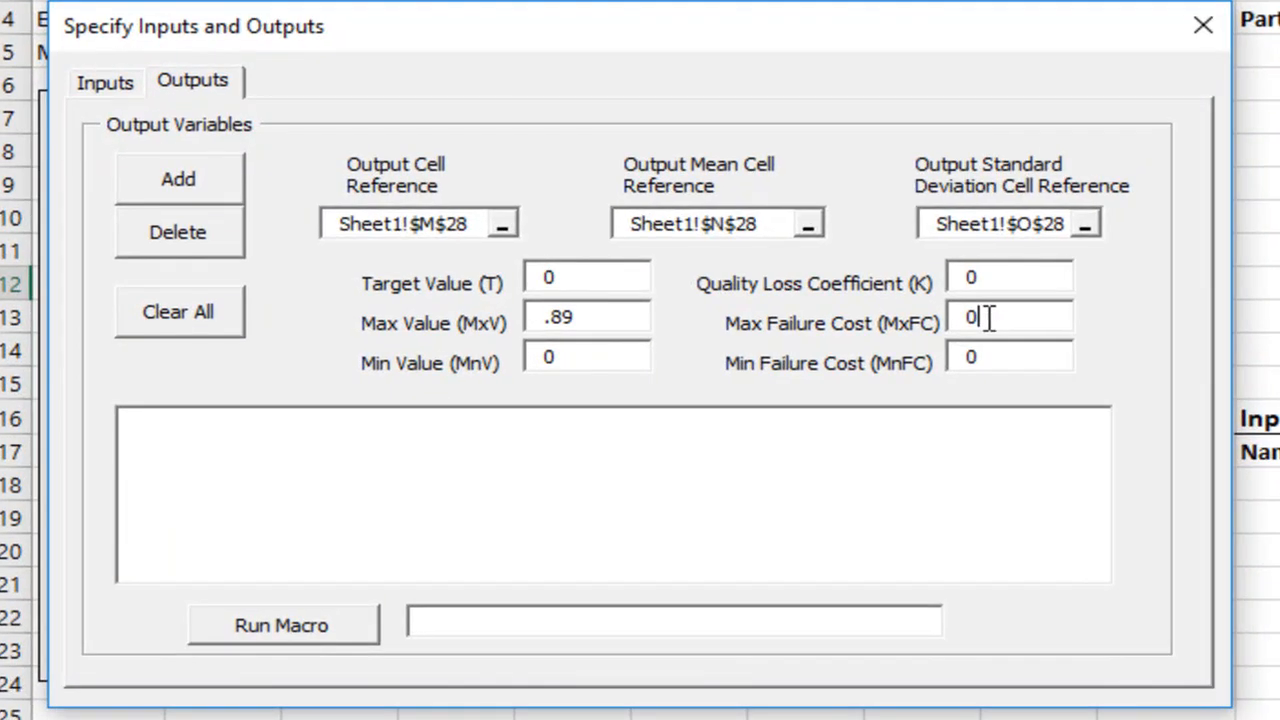
pyautogui.moveTo(541, 376); pyautogui.dragTo(529, 376)
pyautogui.write('1')
# Set the clearance output's minimum value to .13 and minimum failure cost to 100, and add it to the output variables
pyautogui.moveTo(754, 40)
pyautogui.mouseDown()
pyautogui.moveTo(1174, 240)
pyautogui.moveTo(1065, 130)
pyautogui.moveTo(1053, 68)
pyautogui.mouseUp()
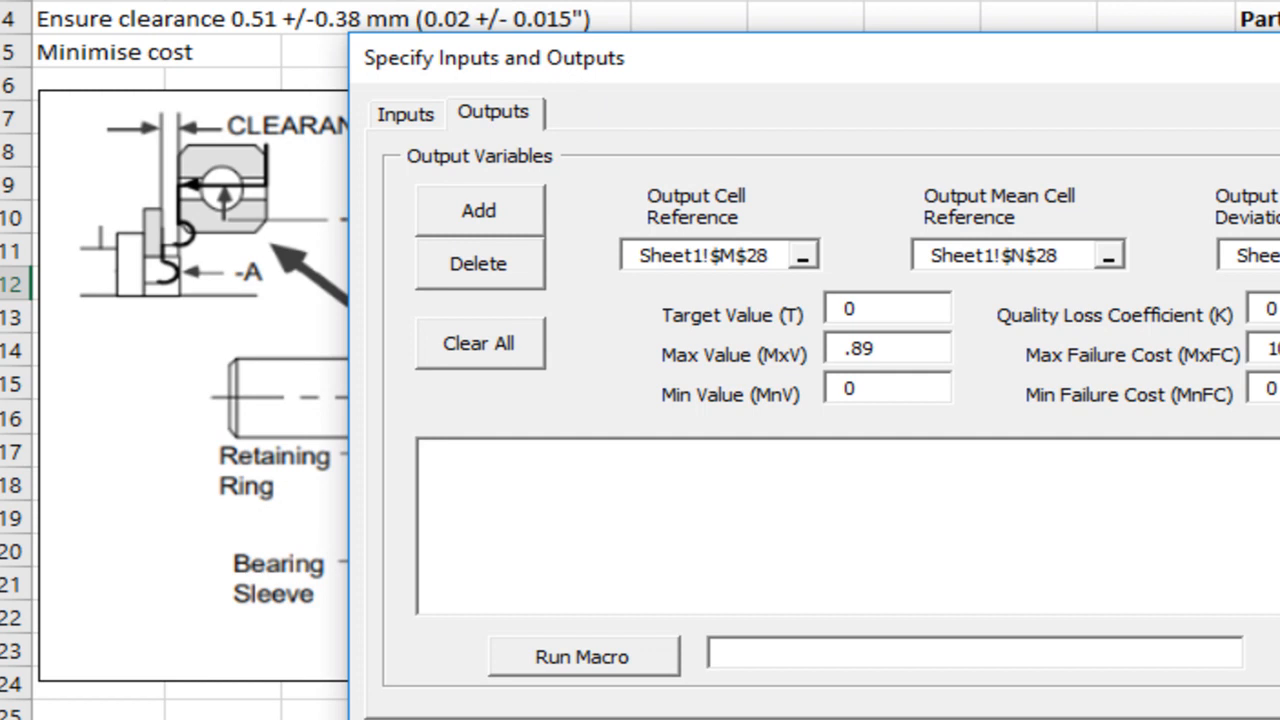
pyautogui.moveTo(940, 60)
pyautogui.mouseDown()
pyautogui.moveTo(1063, 57)
pyautogui.moveTo(1279, 0)
pyautogui.mouseUp()
pyautogui.doubleClick(1237, 297)
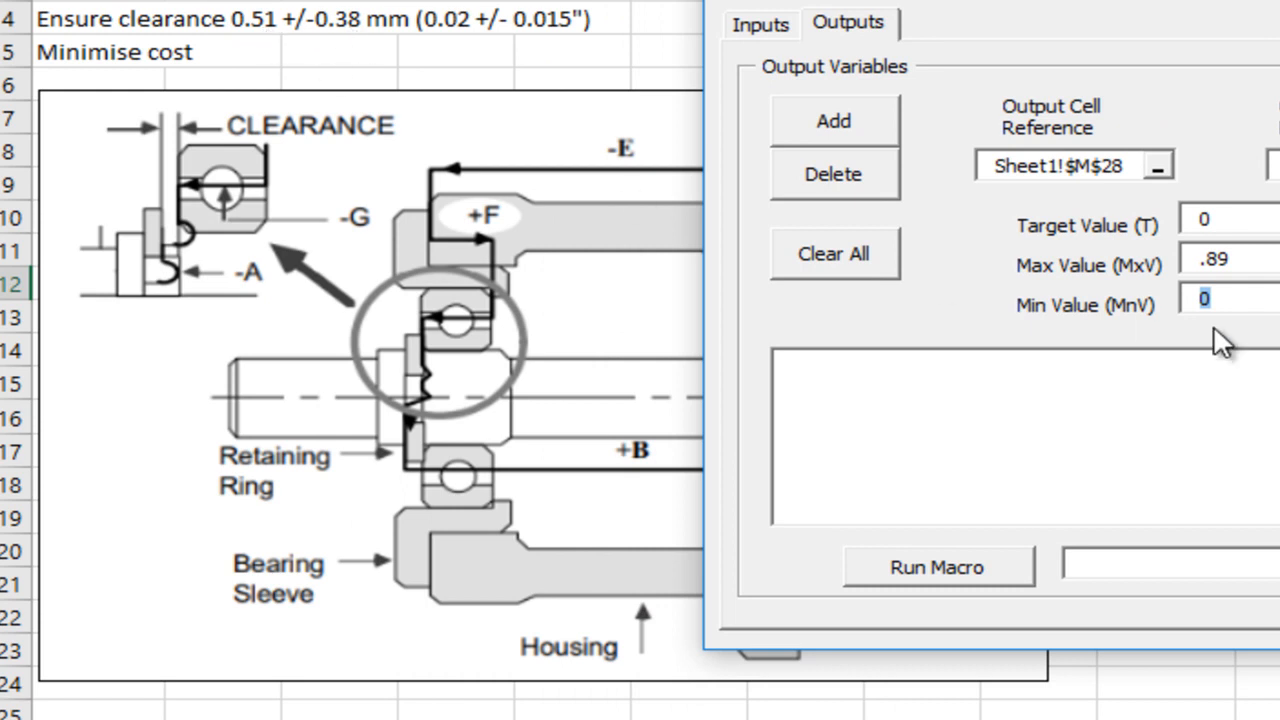
pyautogui.write('.13')
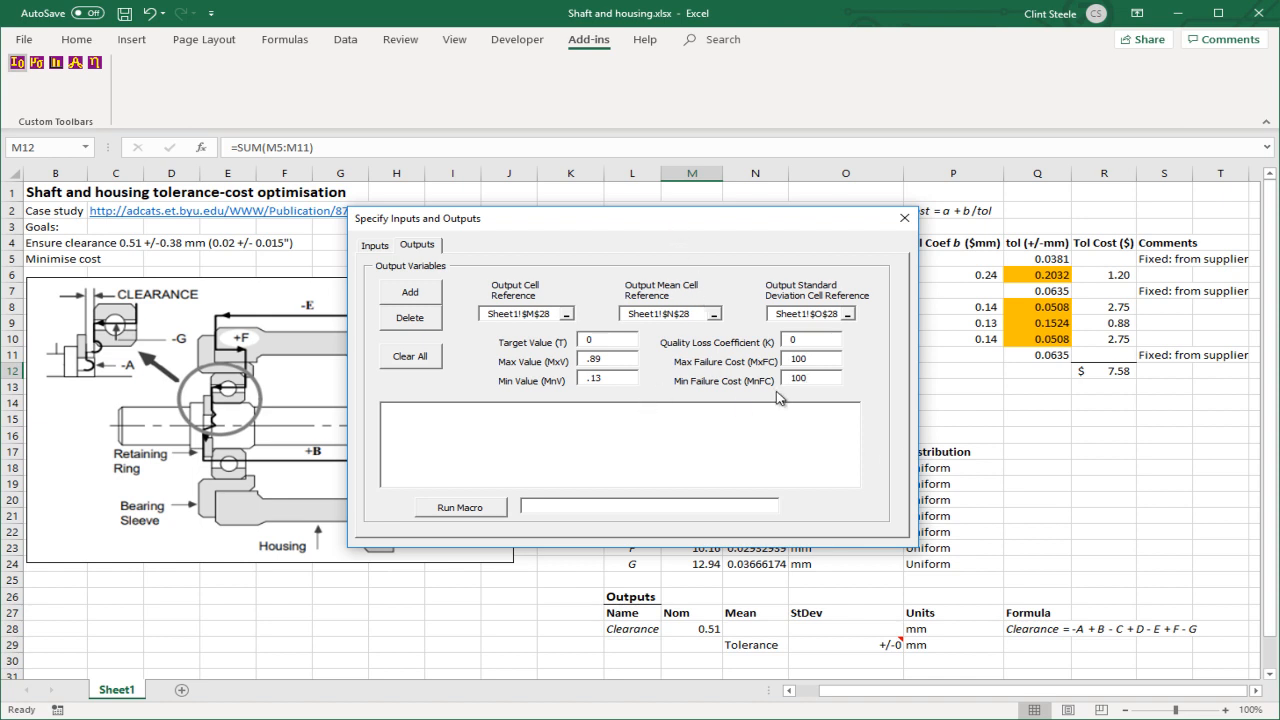
pyautogui.click(421, 293)
# Finish the input and output specification and calculate the clearance's mean and standard deviation
pyautogui.click(378, 248)
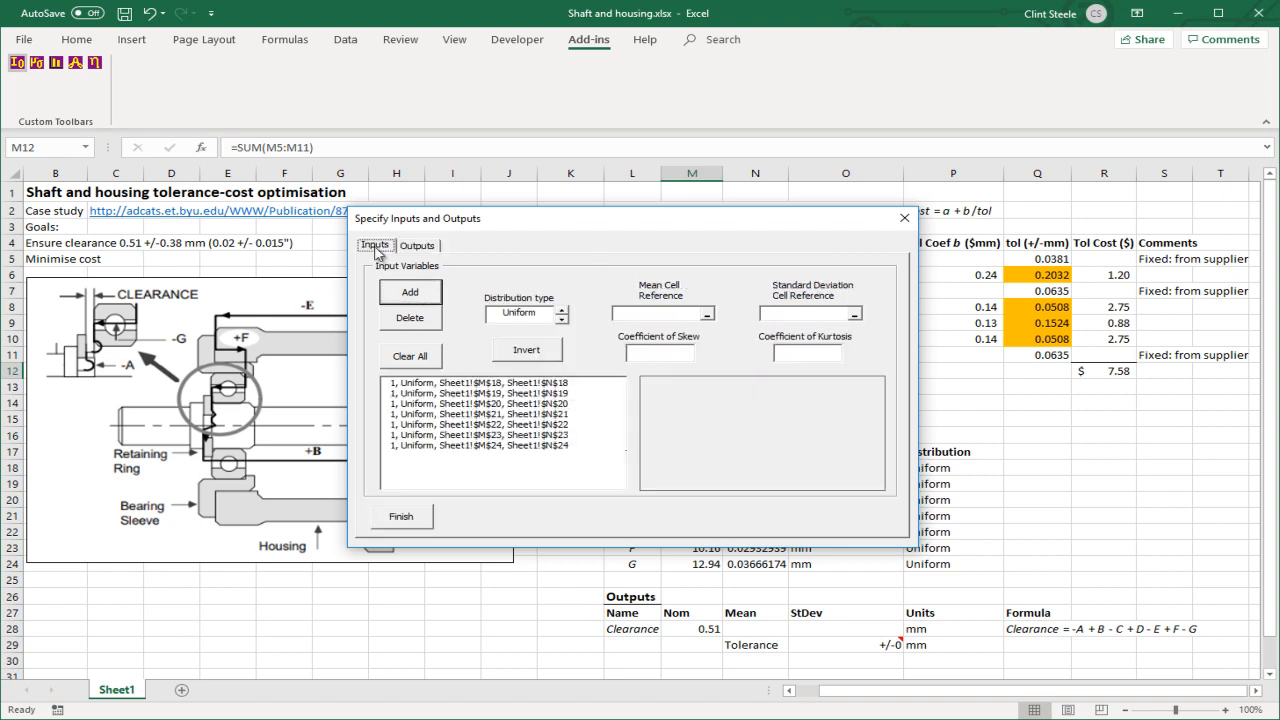
pyautogui.moveTo(598, 224); pyautogui.dragTo(224, 254)
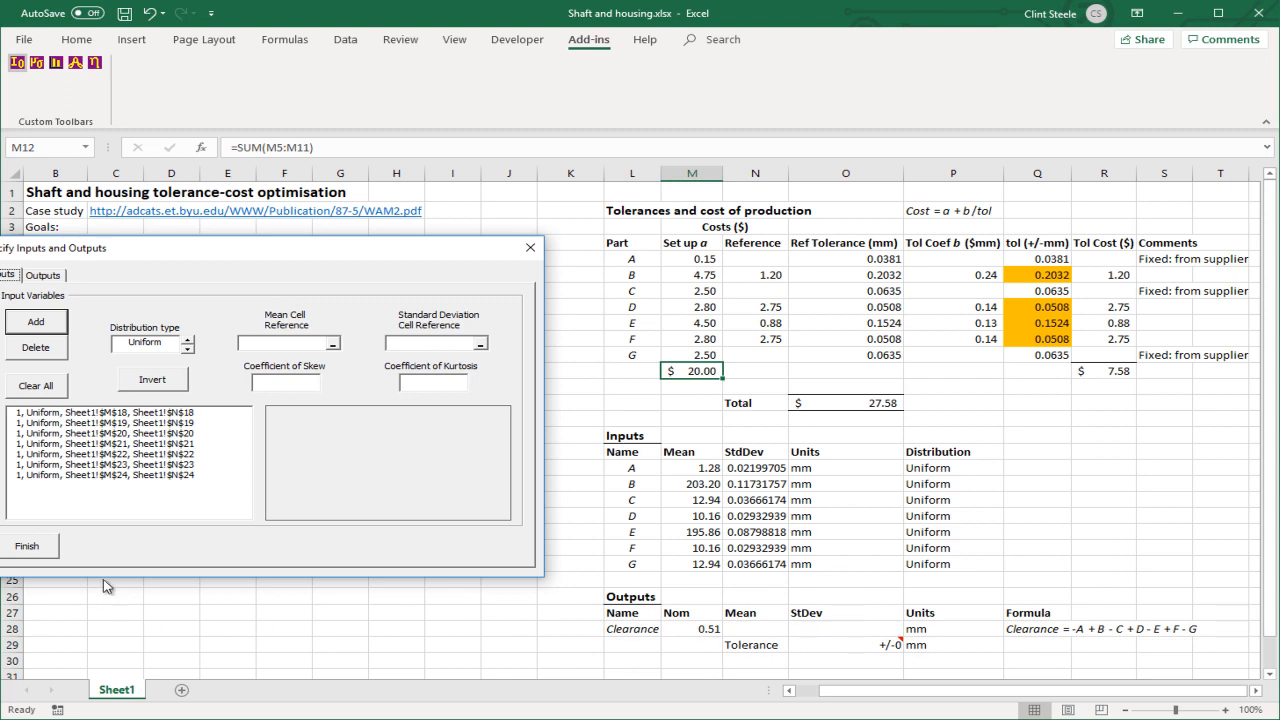
pyautogui.click(30, 548)
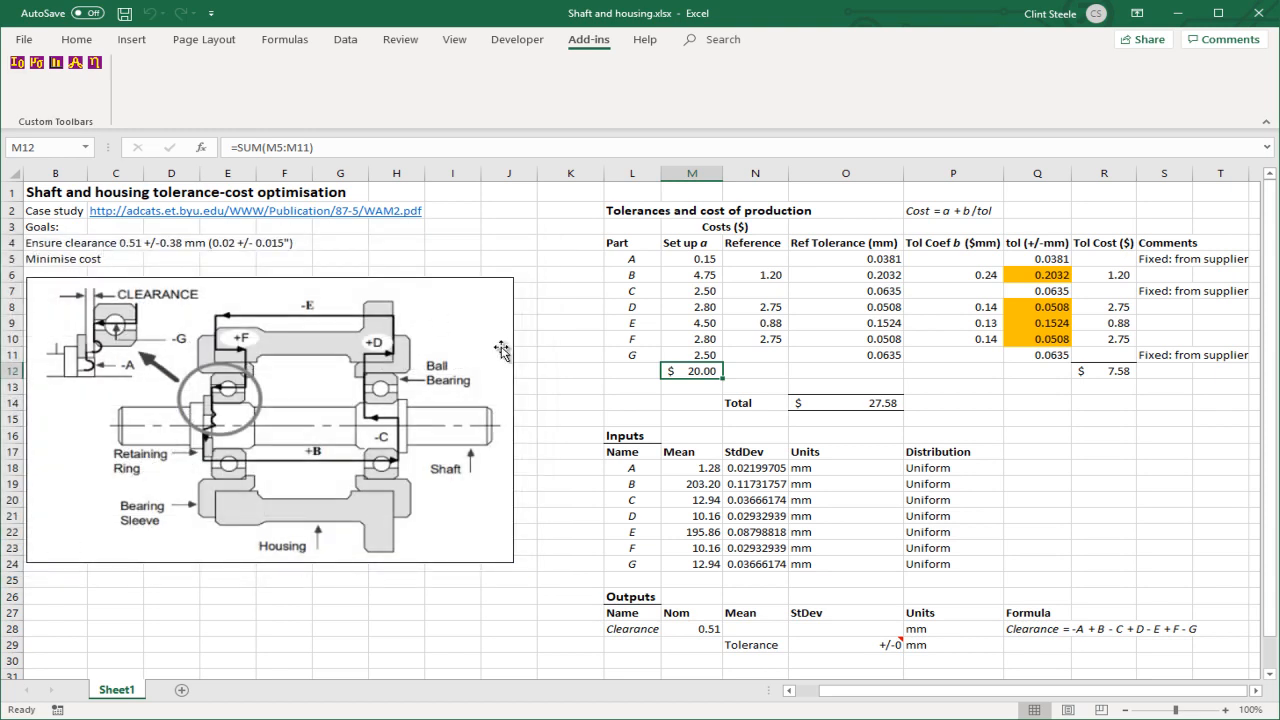
pyautogui.click(36, 64)
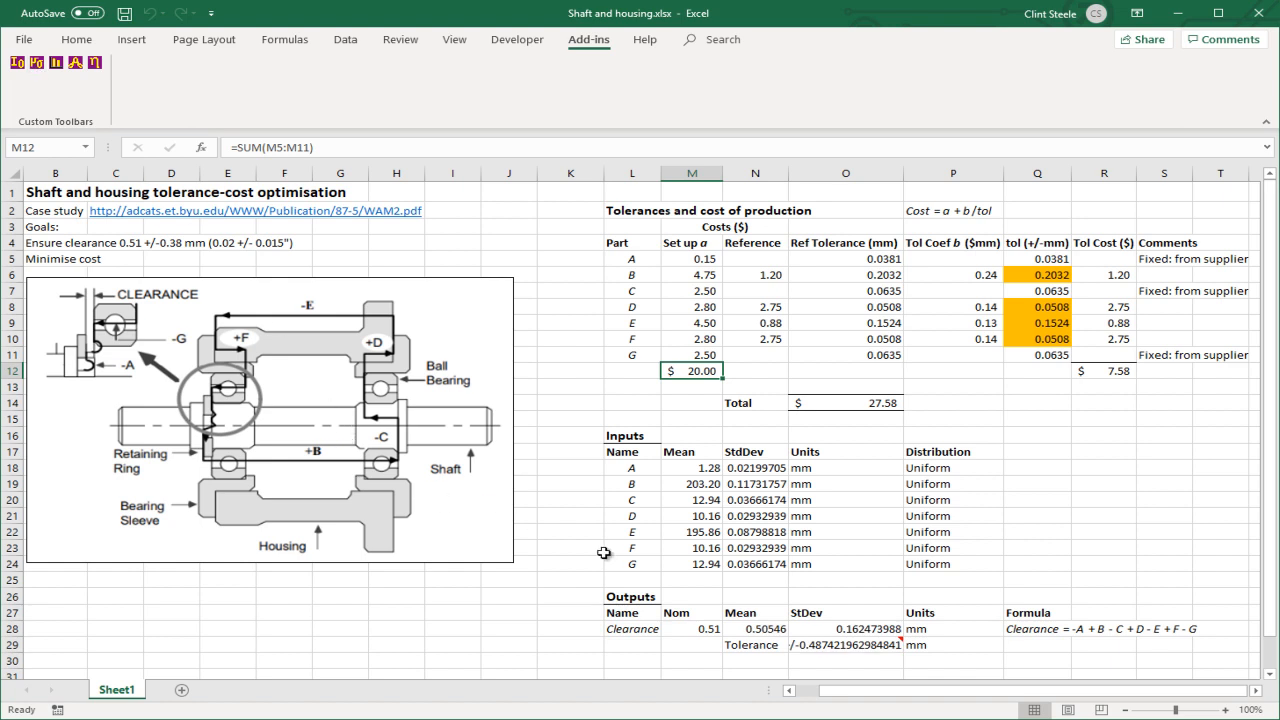
# Widen column O to fit the clearance tolerance and record it as Init Tol in C27 with .487 in D27
pyautogui.moveTo(904, 177); pyautogui.dragTo(913, 177)
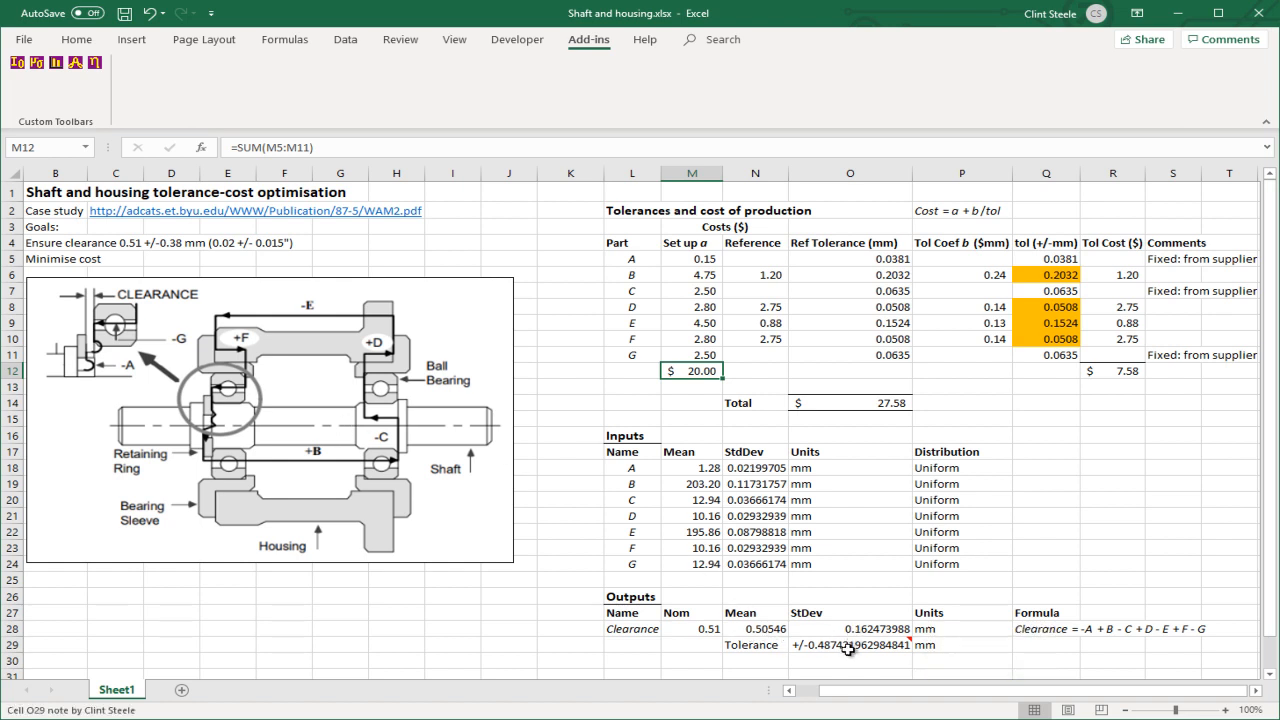
pyautogui.moveTo(848, 649)
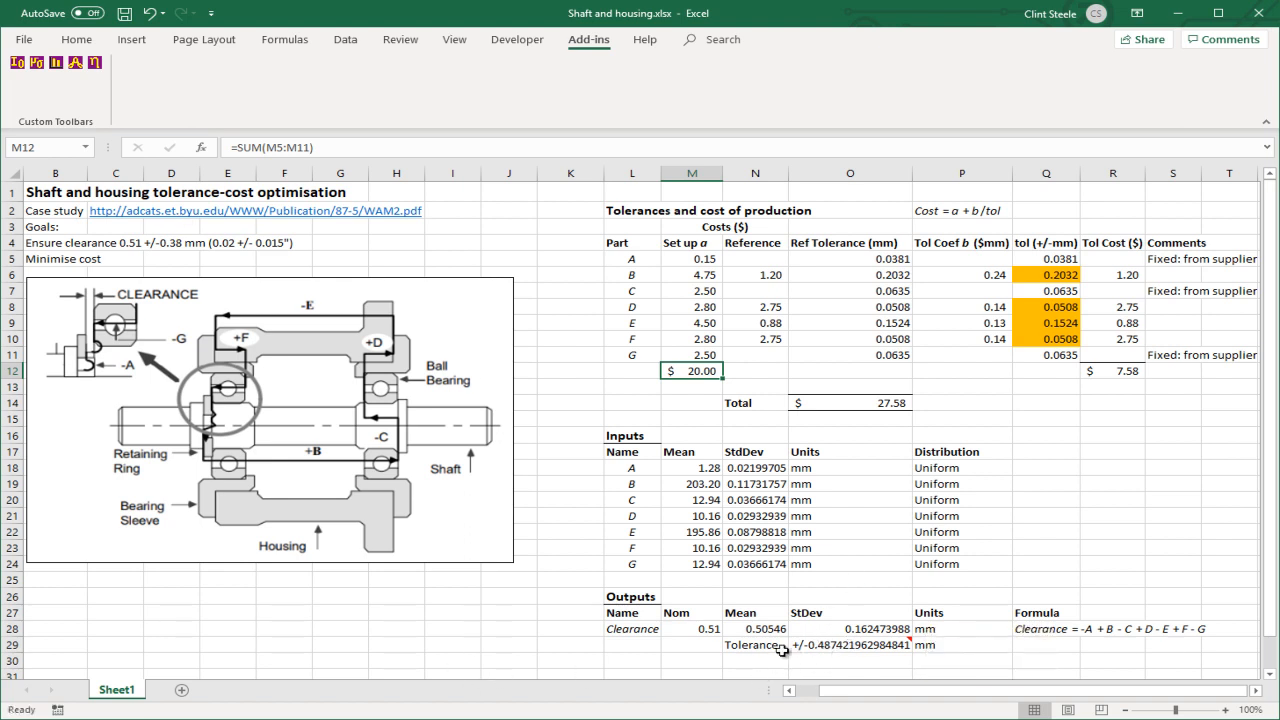
pyautogui.click(140, 613)
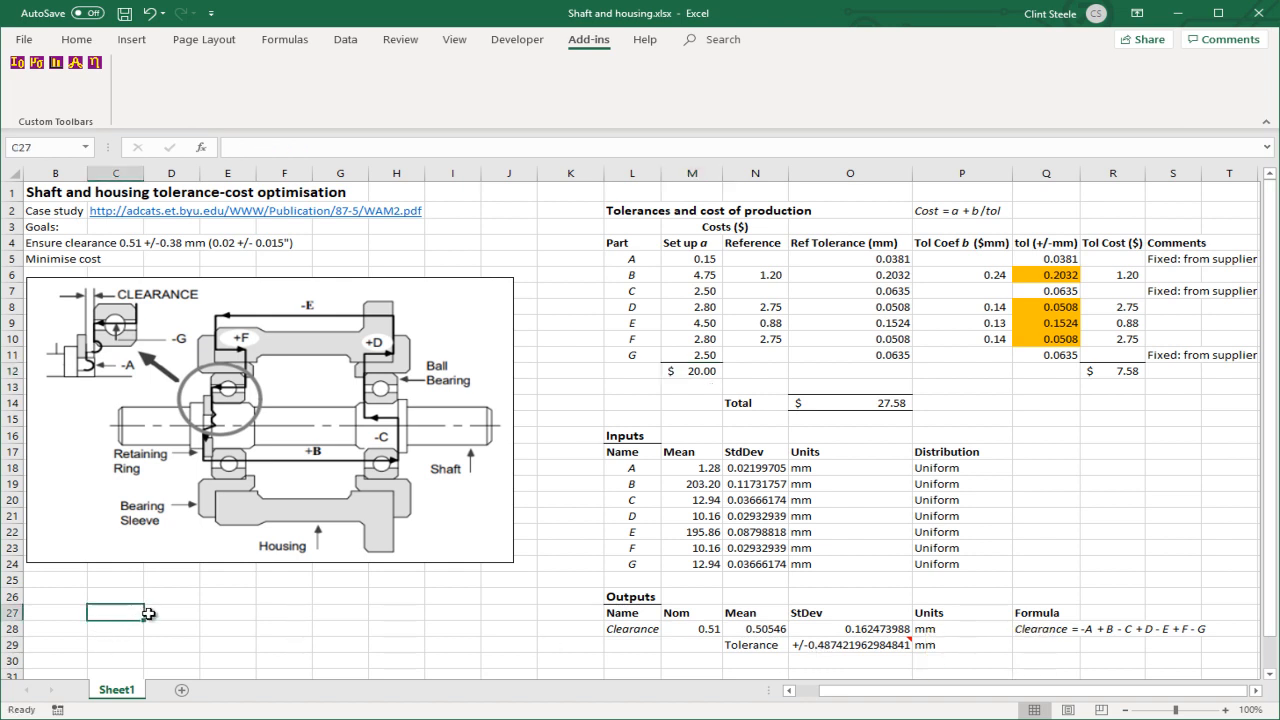
pyautogui.write('Init Tol')
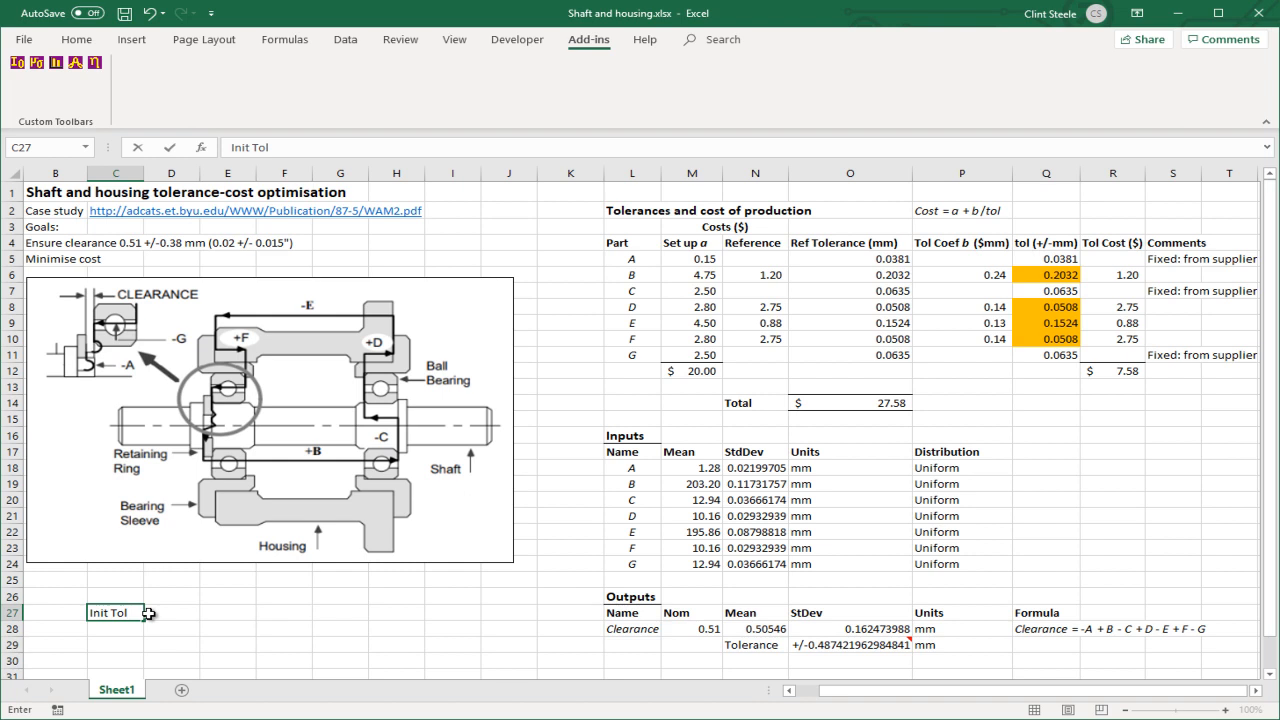
pyautogui.press('Tab')
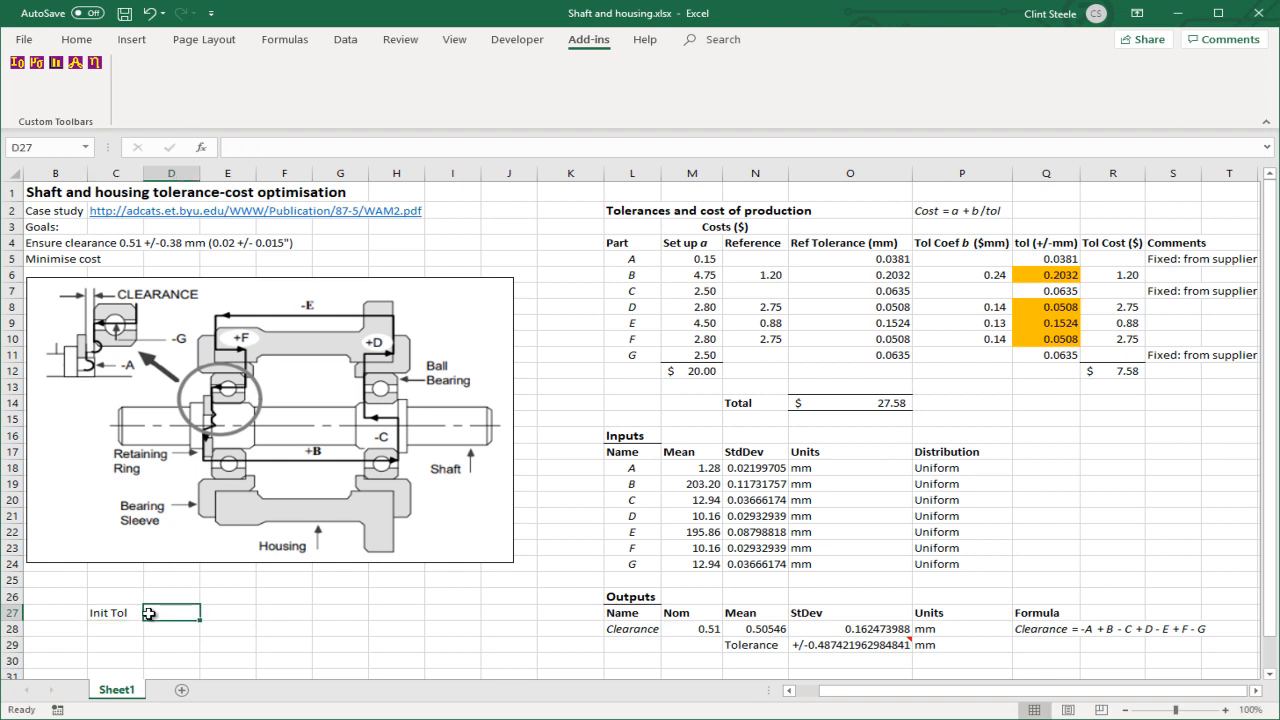
pyautogui.write('.487')
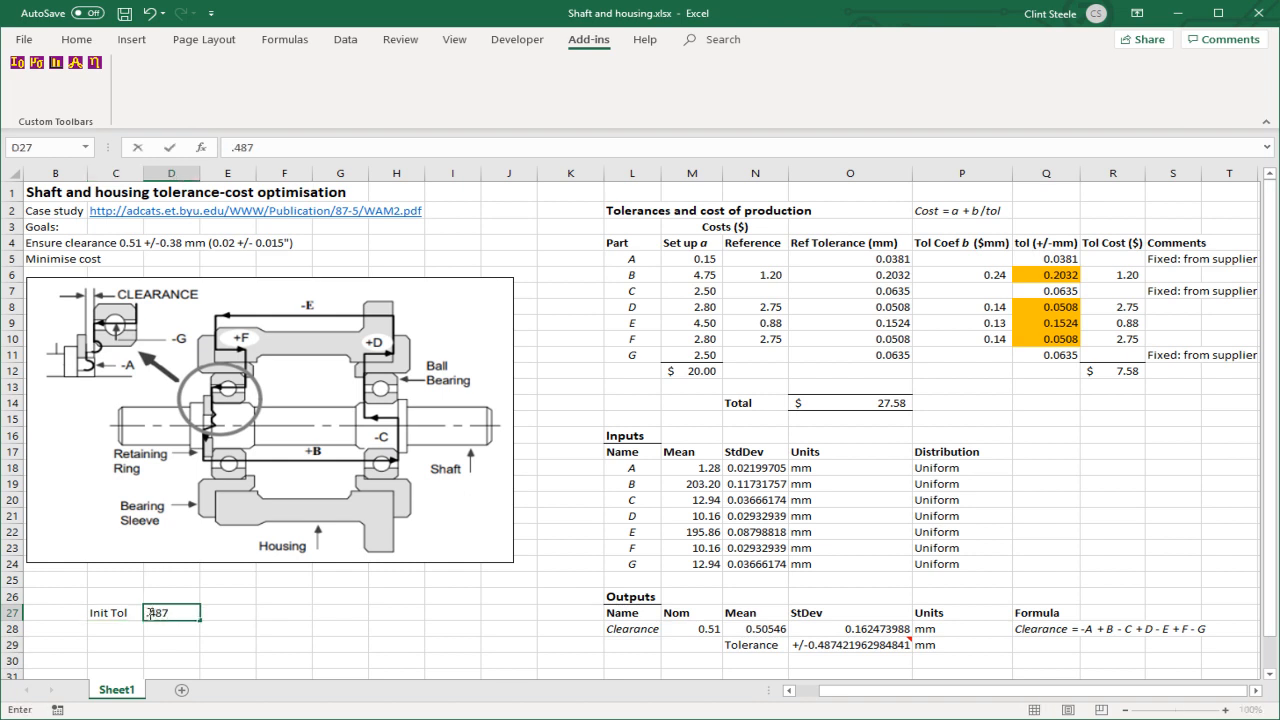
pyautogui.press('Return')
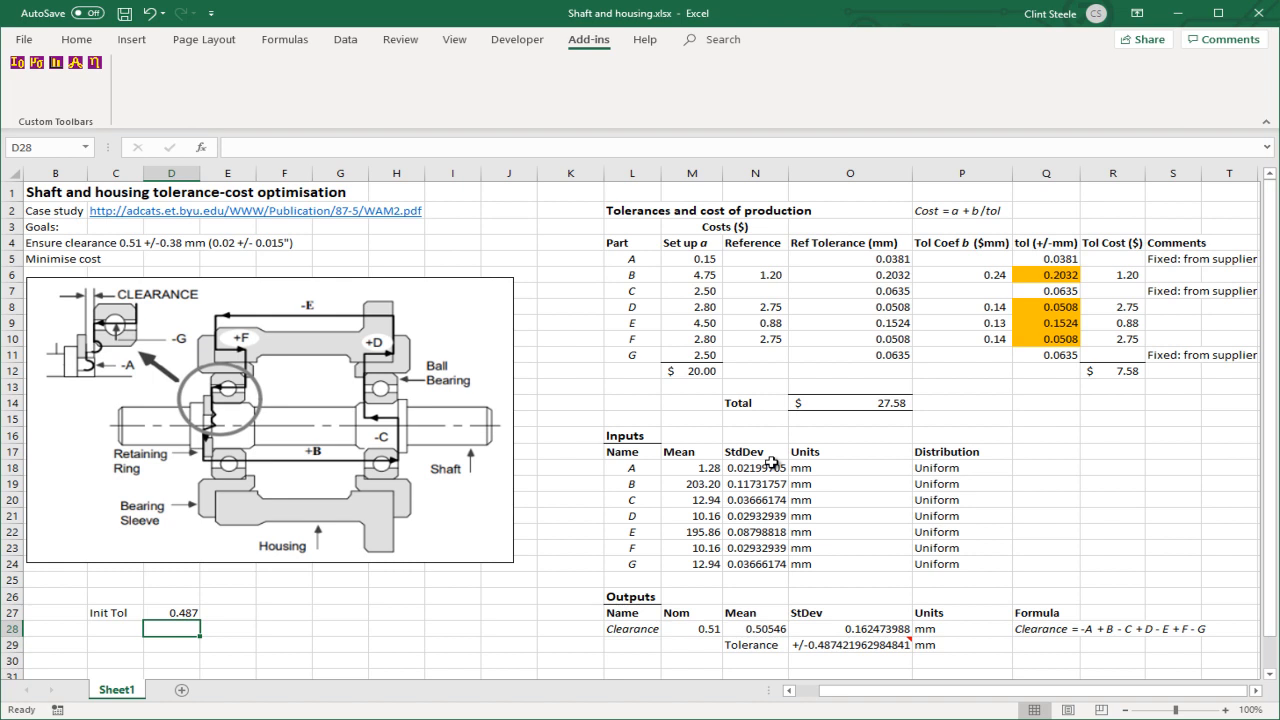
# Open the robustification settings and add tolerance cell Q6 as an adjustment variable with nominal values from .1 to .4
pyautogui.moveTo(816, 650)
pyautogui.click(75, 63)
pyautogui.moveTo(605, 197); pyautogui.dragTo(753, 173)
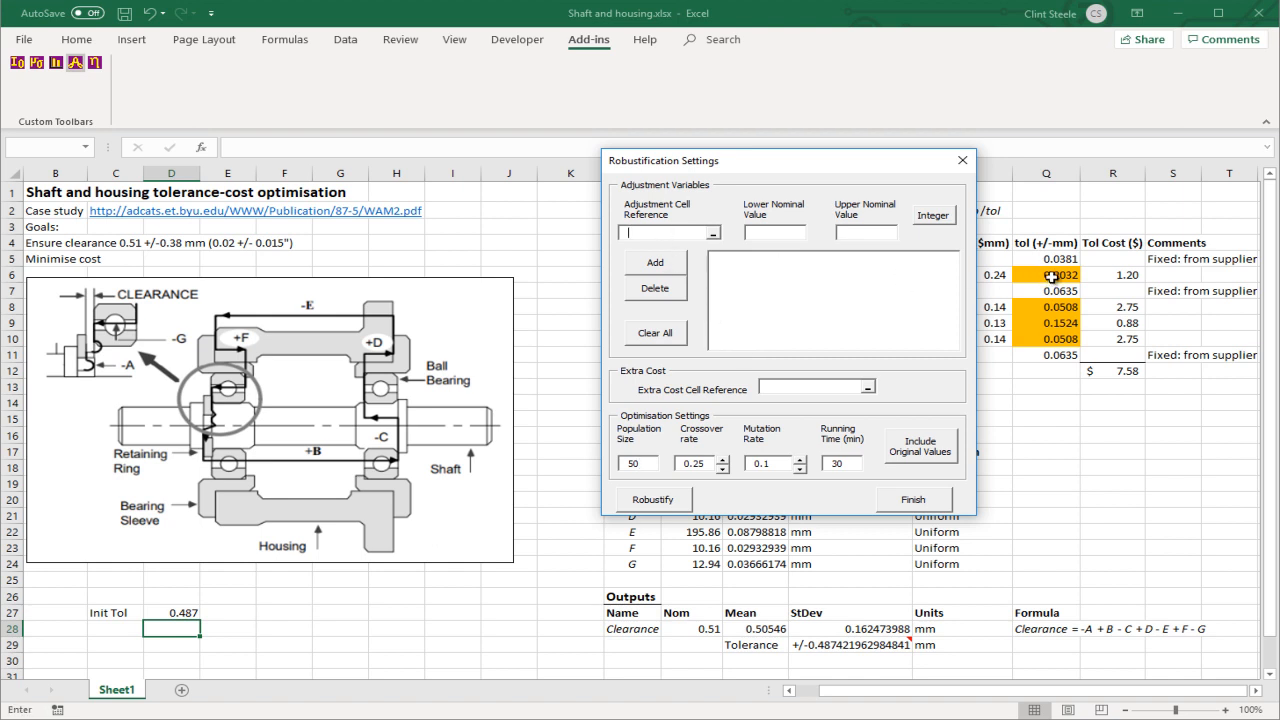
pyautogui.click(1050, 276)
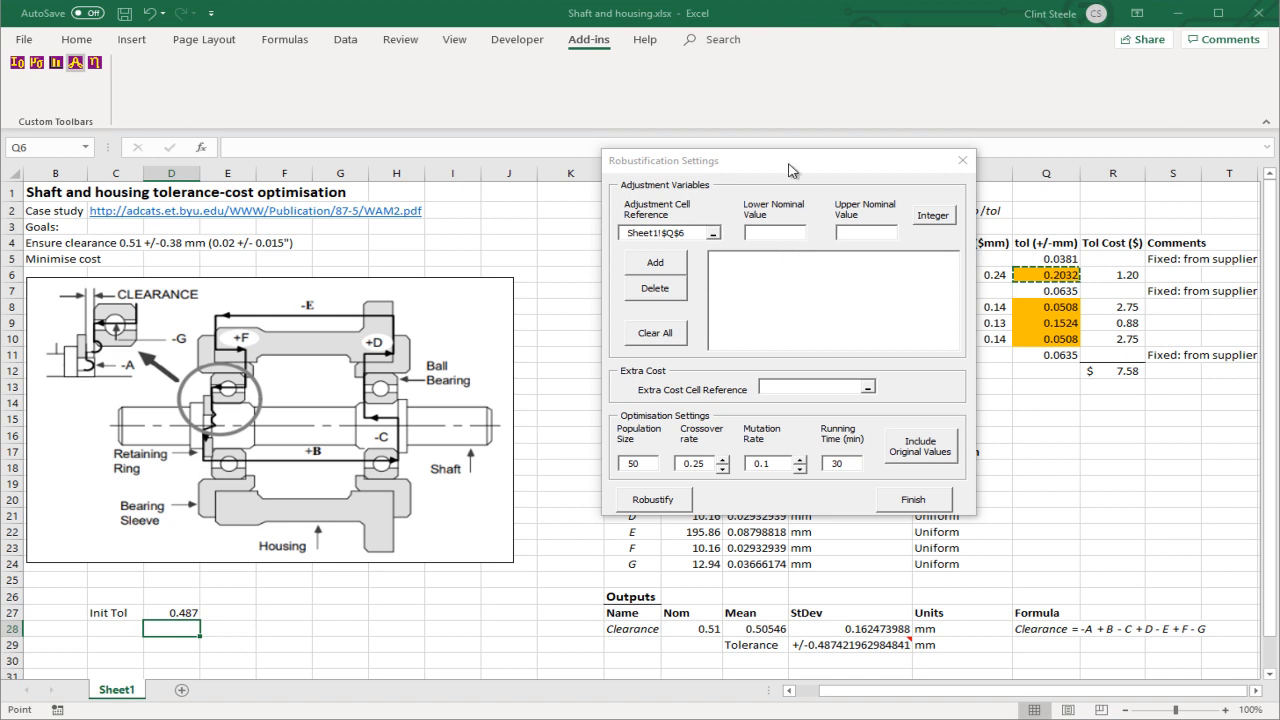
pyautogui.click(774, 230)
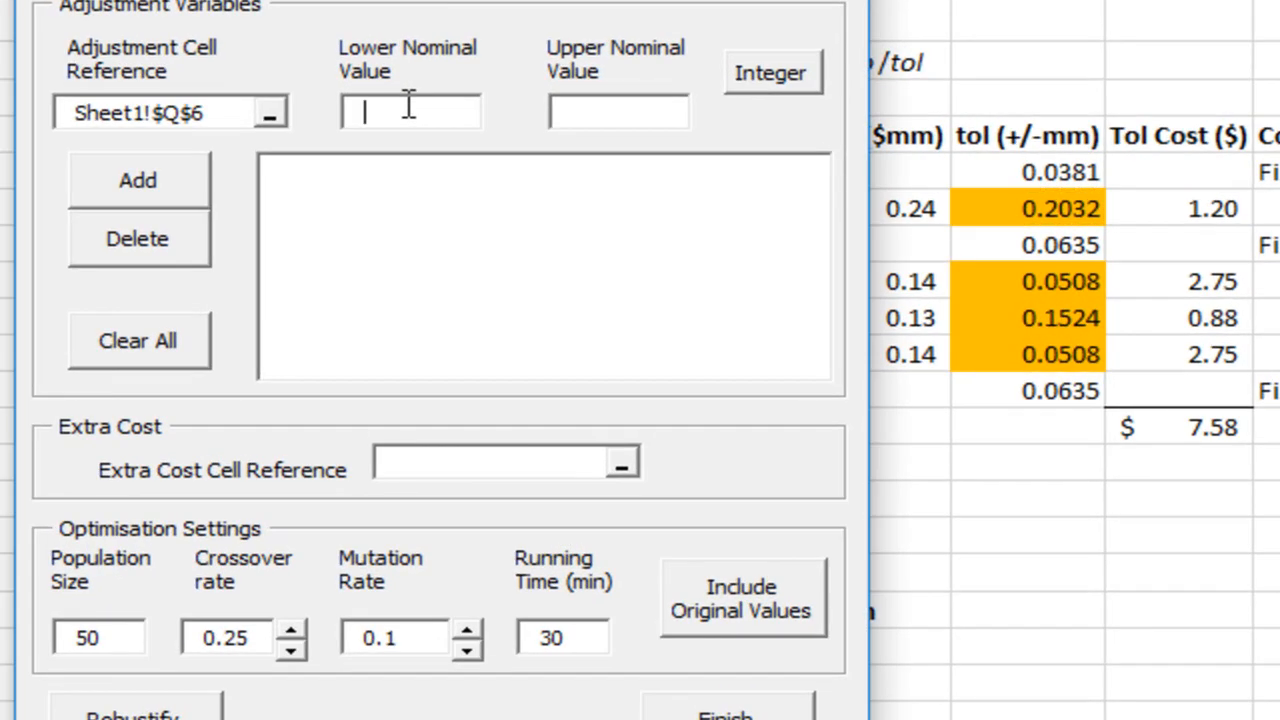
pyautogui.write('.1')
pyautogui.click(631, 118)
pyautogui.write('.4')
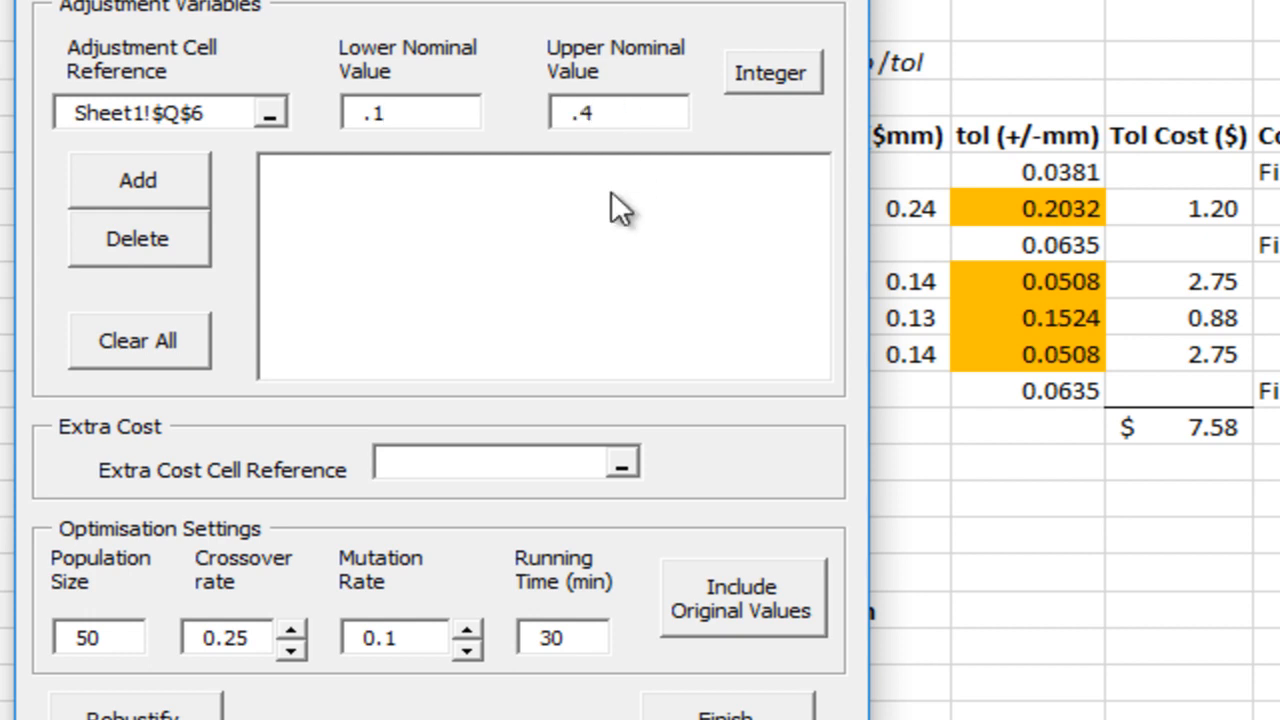
pyautogui.click(129, 180)
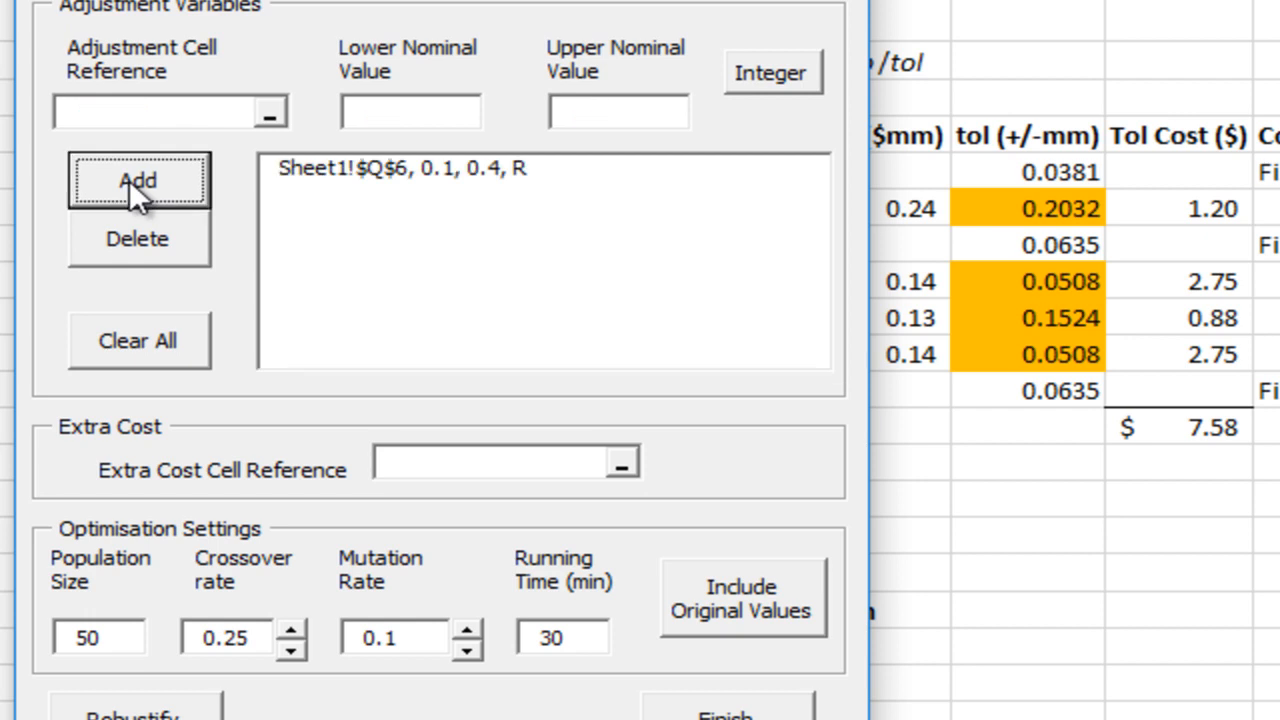
# Add tolerance cell Q8 as an adjustment variable with lower nominal value .02 and upper nominal value .1
pyautogui.click(175, 118)
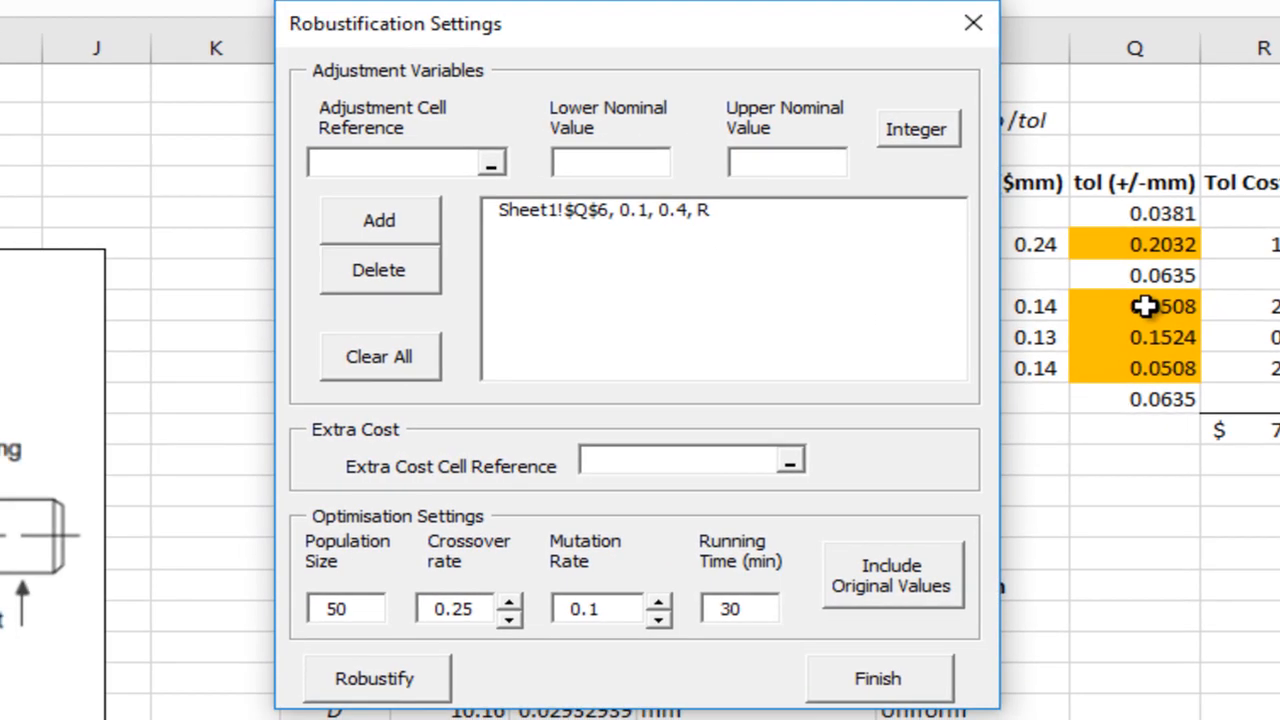
pyautogui.click(1010, 285)
pyautogui.click(605, 161)
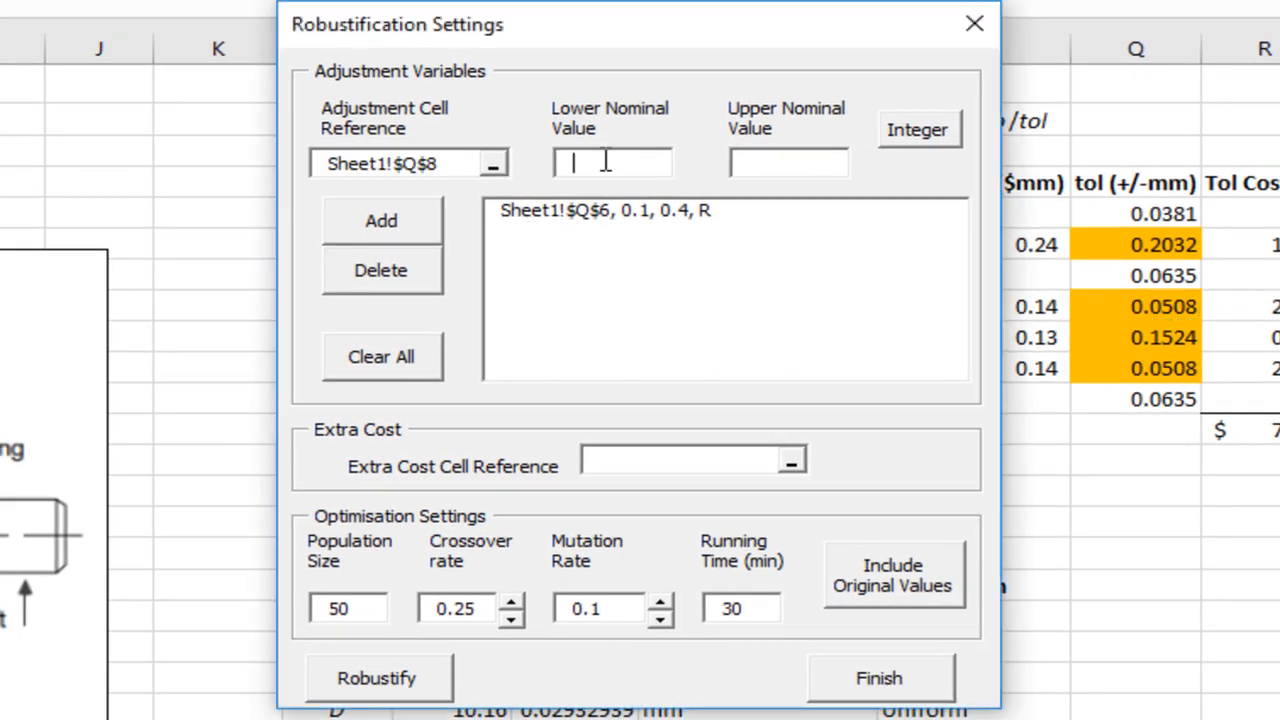
pyautogui.write('.2')
pyautogui.click(800, 162)
pyautogui.write('.1')
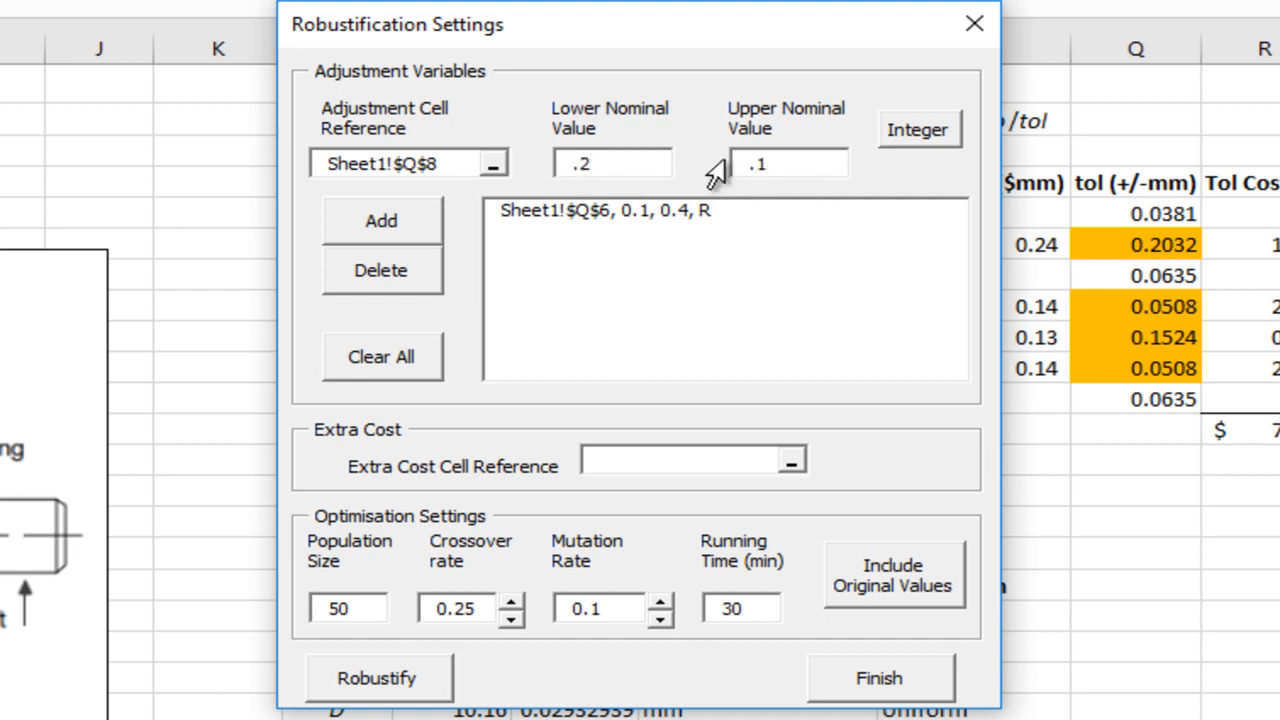
pyautogui.click(583, 163)
pyautogui.write('0')
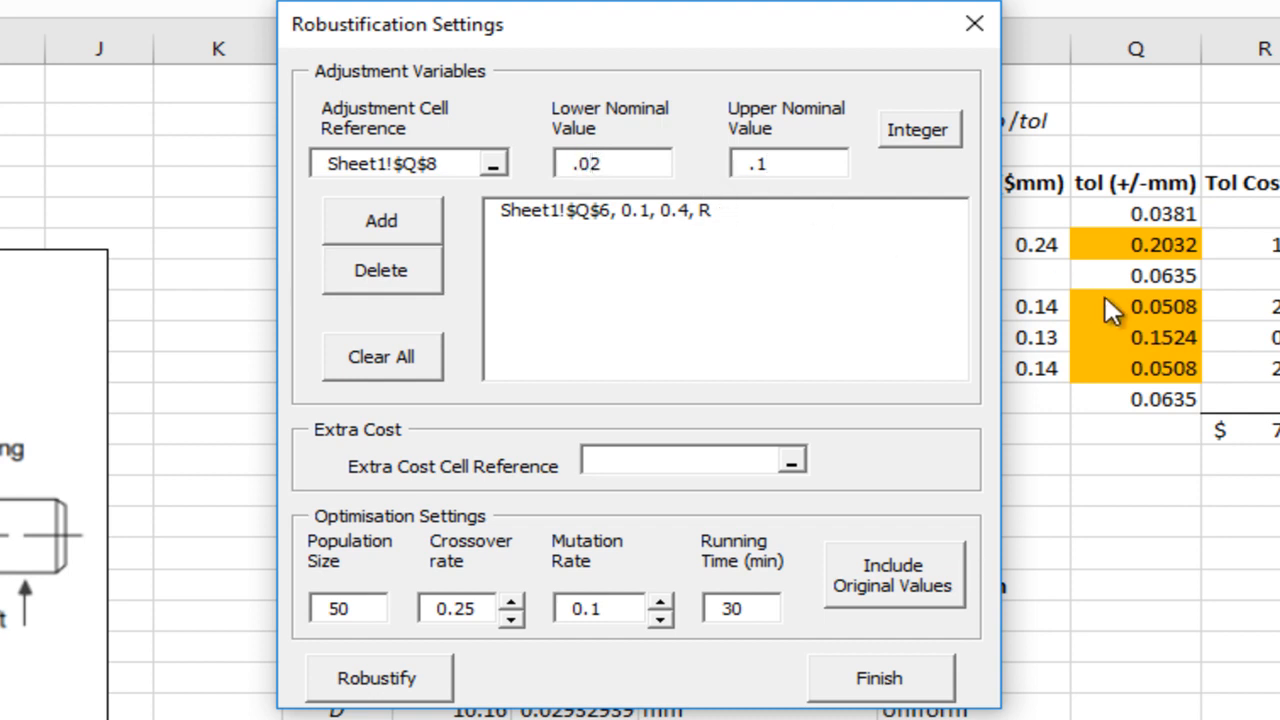
pyautogui.click(385, 226)
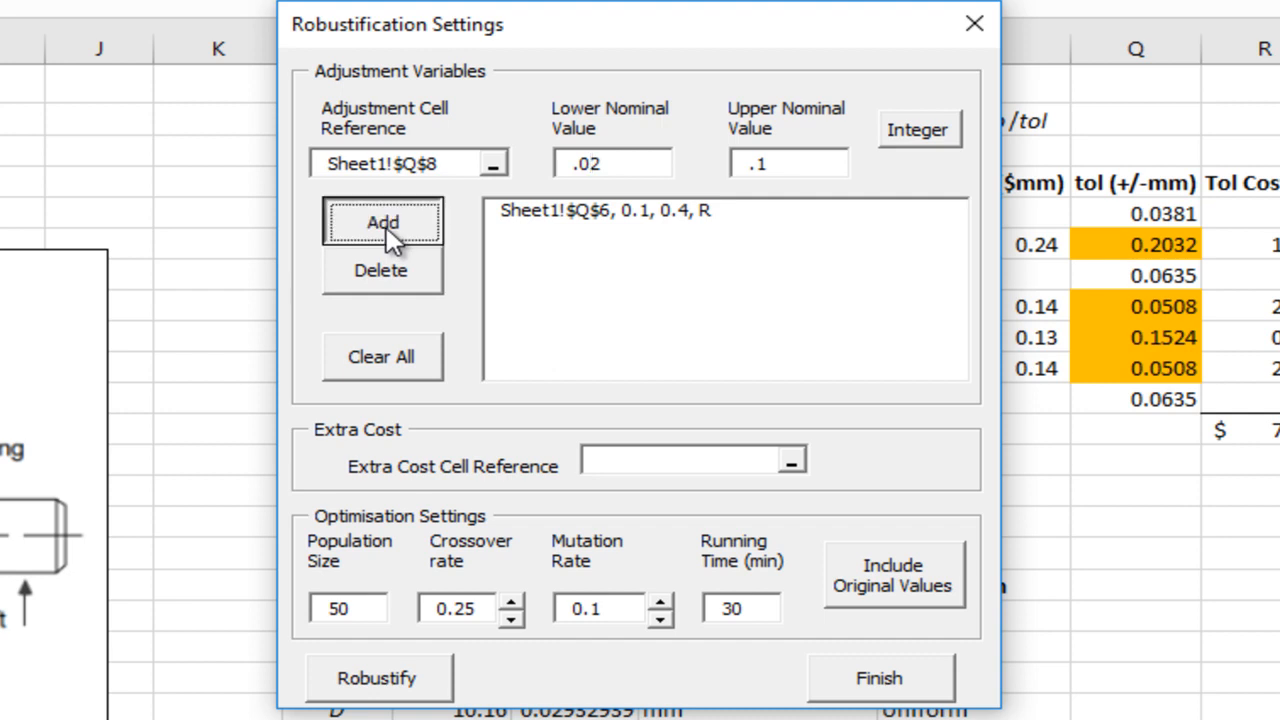
# Add tolerance cell Q9 as an adjustment variable with lower nominal value .07 and upper nominal value .3
pyautogui.click(1104, 337)
pyautogui.click(597, 163)
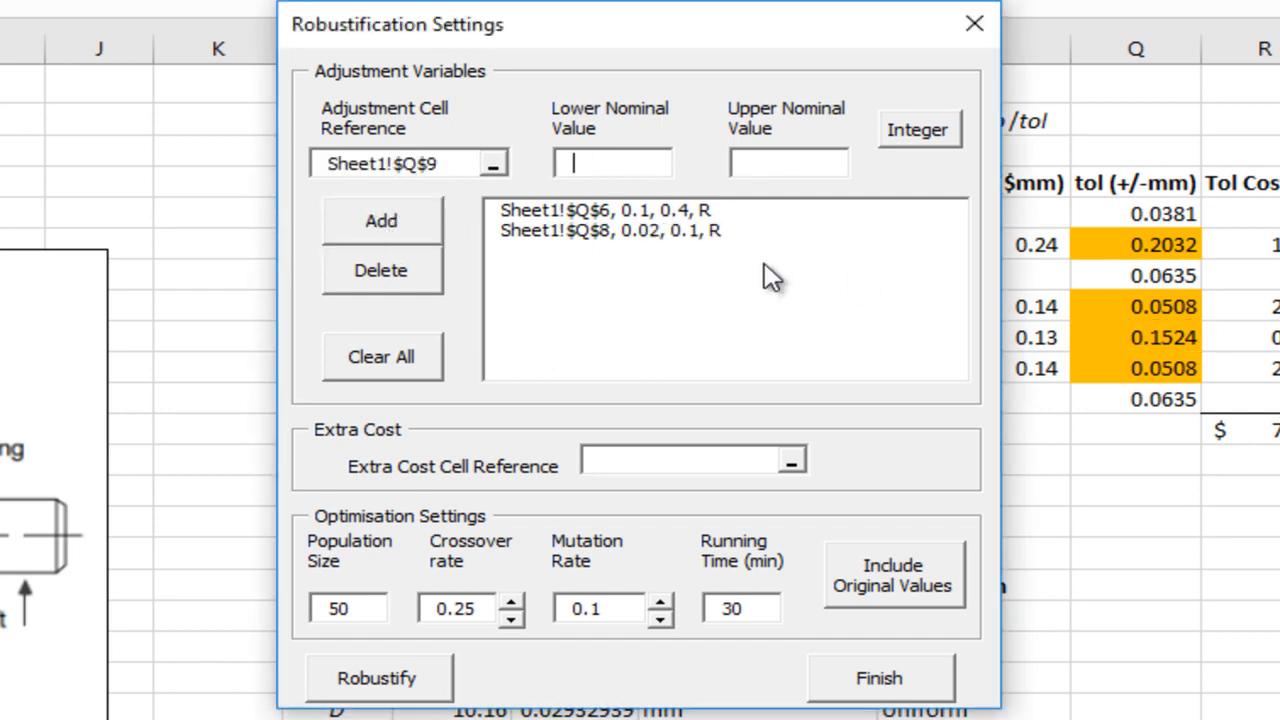
pyautogui.write('.07')
pyautogui.click(826, 160)
pyautogui.write('.3')
pyautogui.click(374, 218)
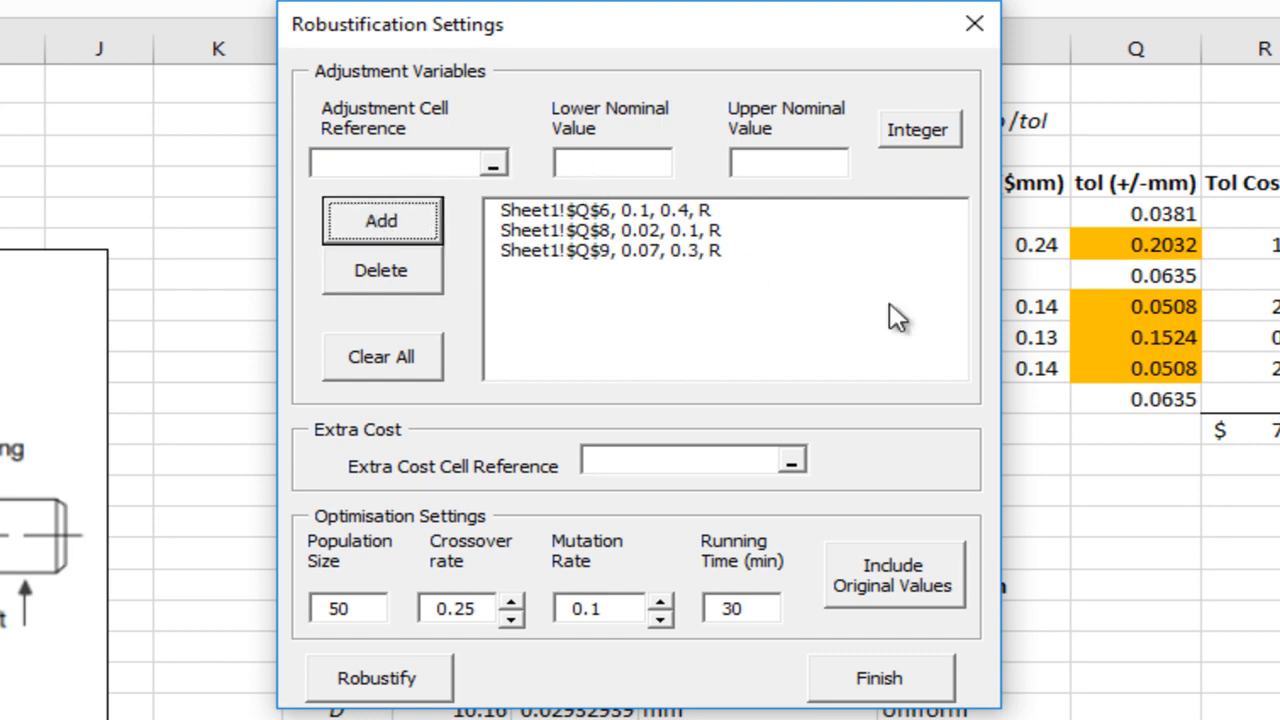
# Add tolerance cell Q10 as an adjustment variable with lower nominal value .02 and upper nominal value .1
pyautogui.click(392, 164)
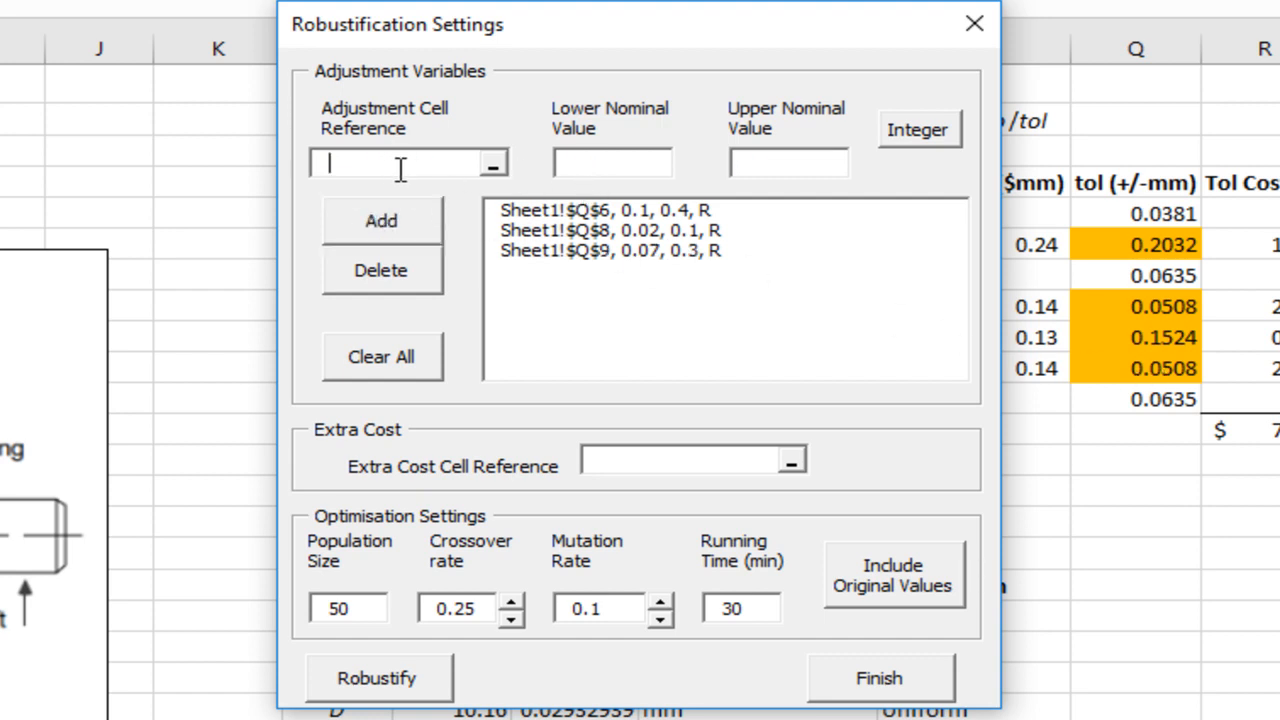
pyautogui.click(1157, 368)
pyautogui.click(603, 162)
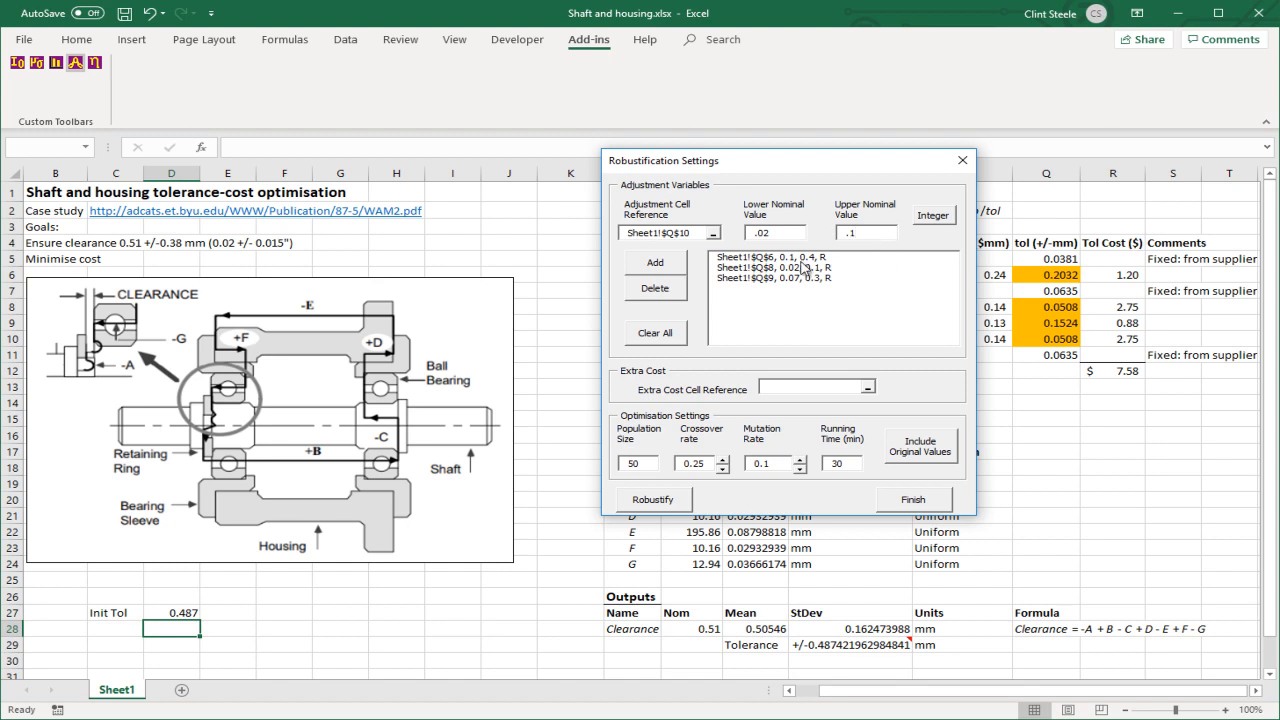
pyautogui.click(655, 263)
# Set the total cost cell O14 as the extra cost reference and include the original values in the optimisation
pyautogui.moveTo(819, 169); pyautogui.dragTo(481, 160)
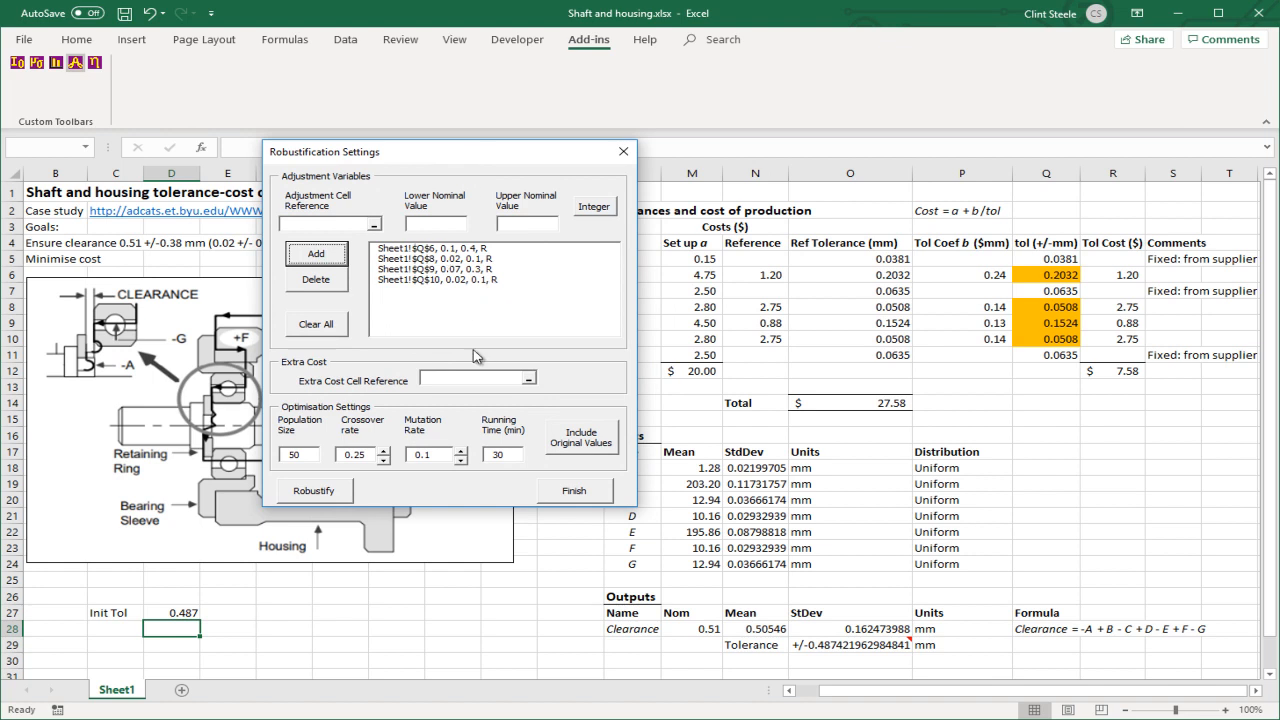
pyautogui.click(482, 379)
pyautogui.click(855, 403)
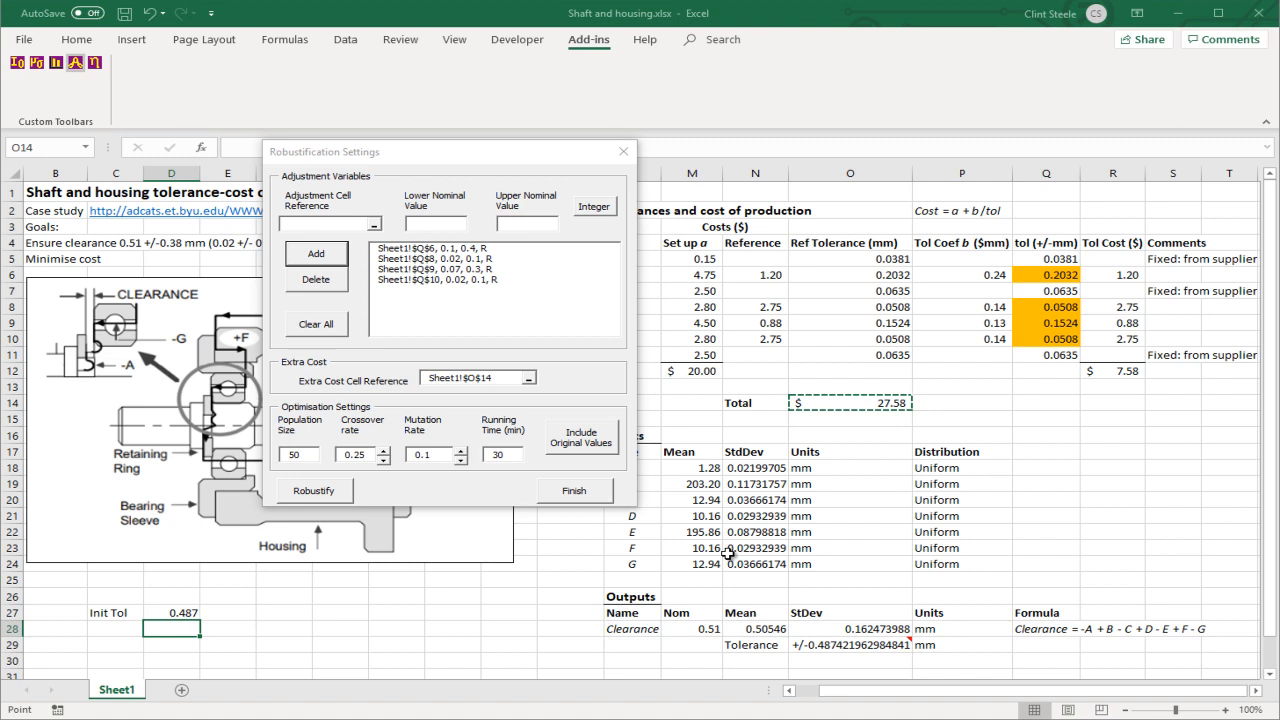
pyautogui.click(572, 446)
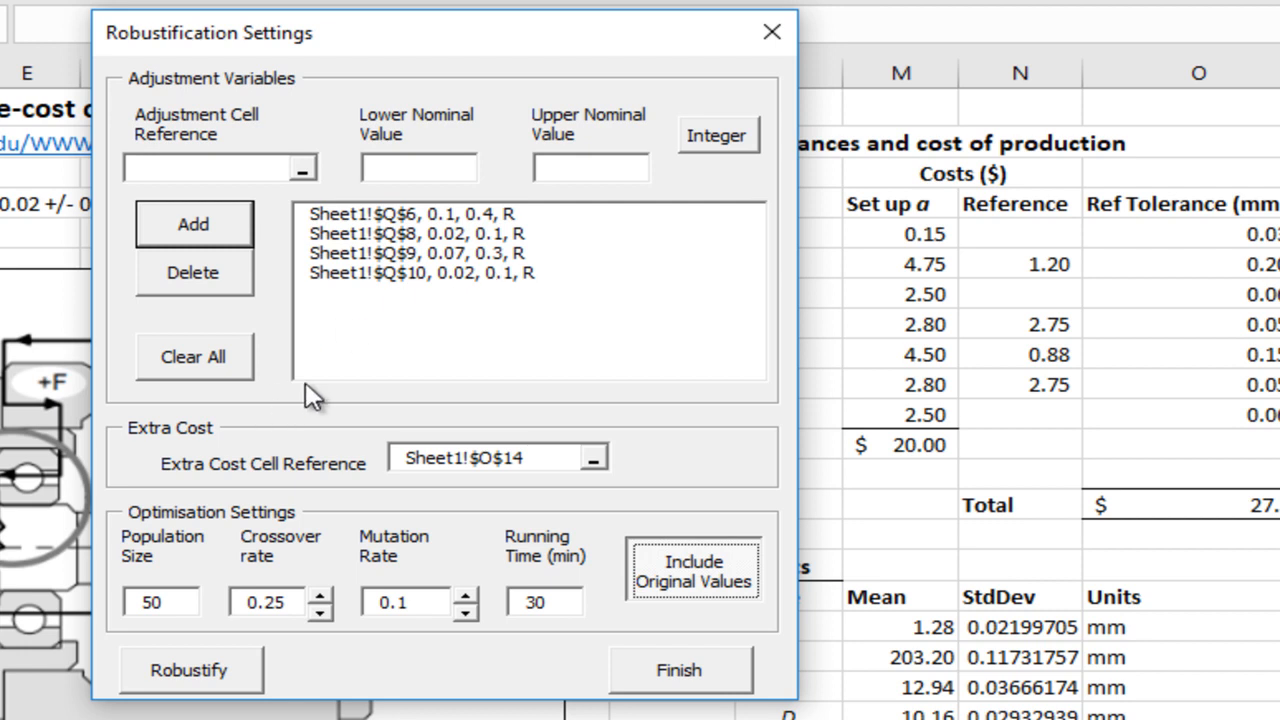
# Run the robustification and update the sheet with the optimum tolerance values
pyautogui.click(216, 674)
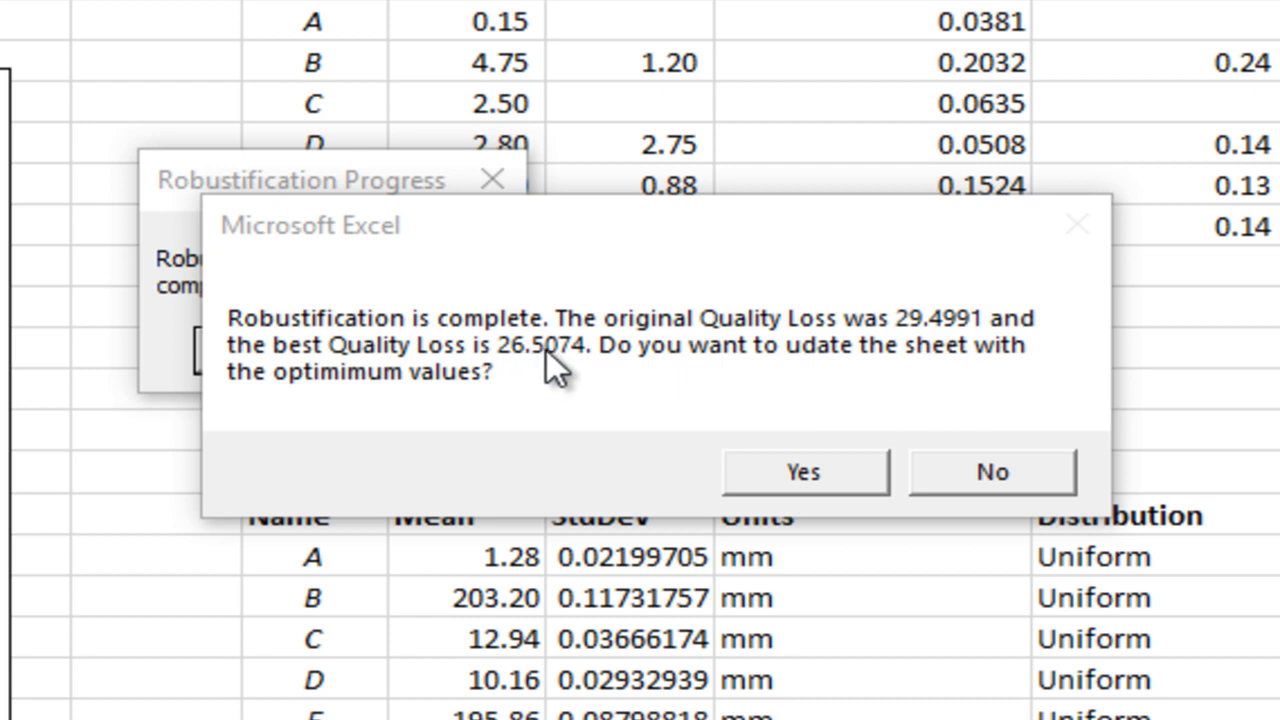
pyautogui.click(803, 475)
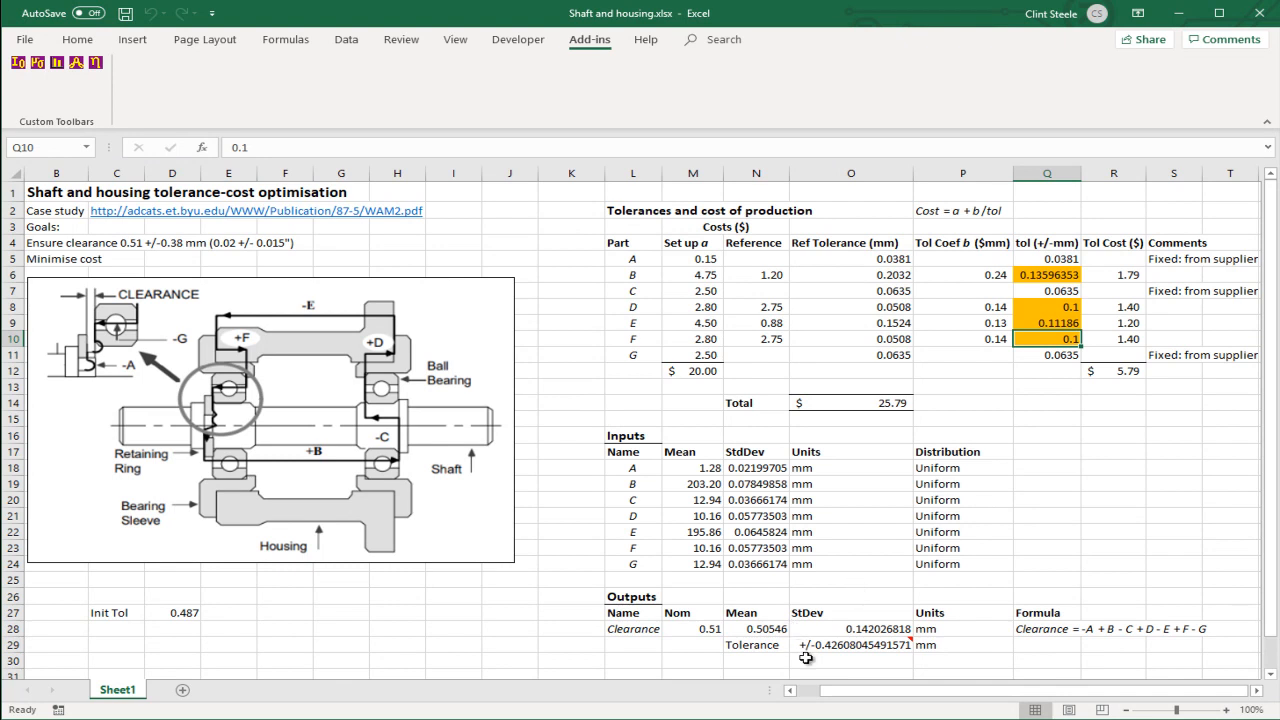
pyautogui.moveTo(841, 650)
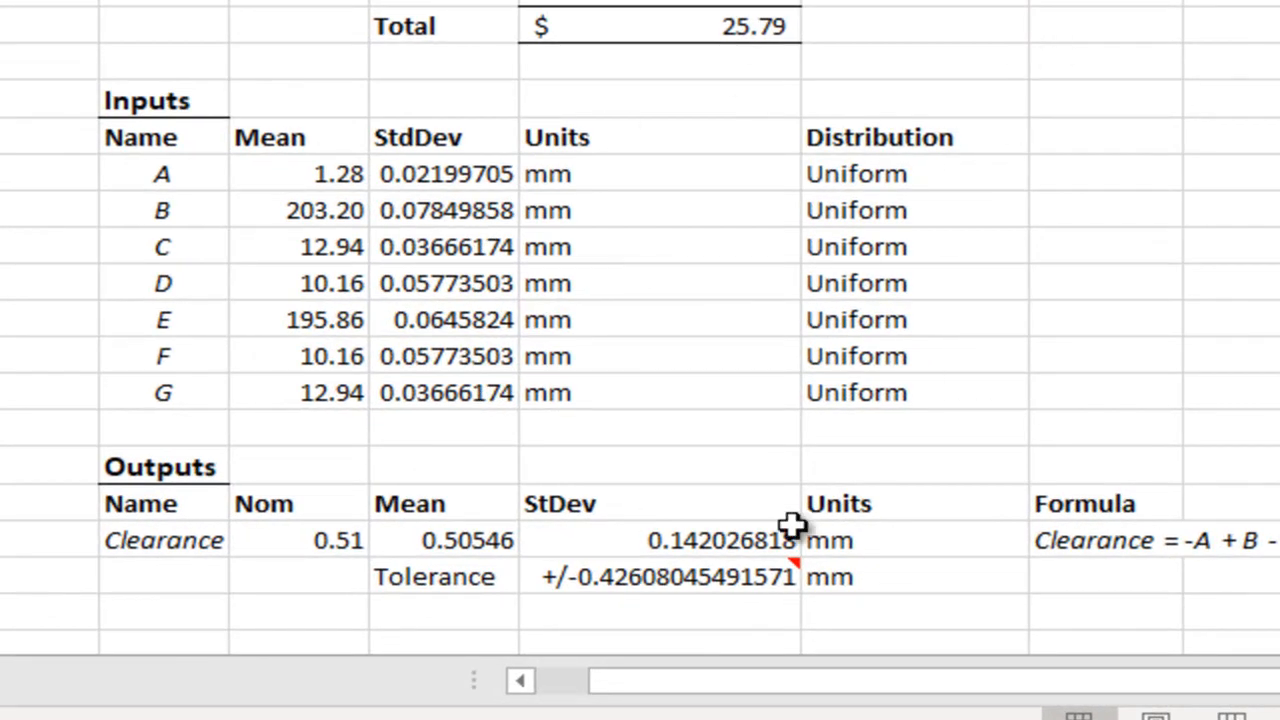
pyautogui.moveTo(620, 591)
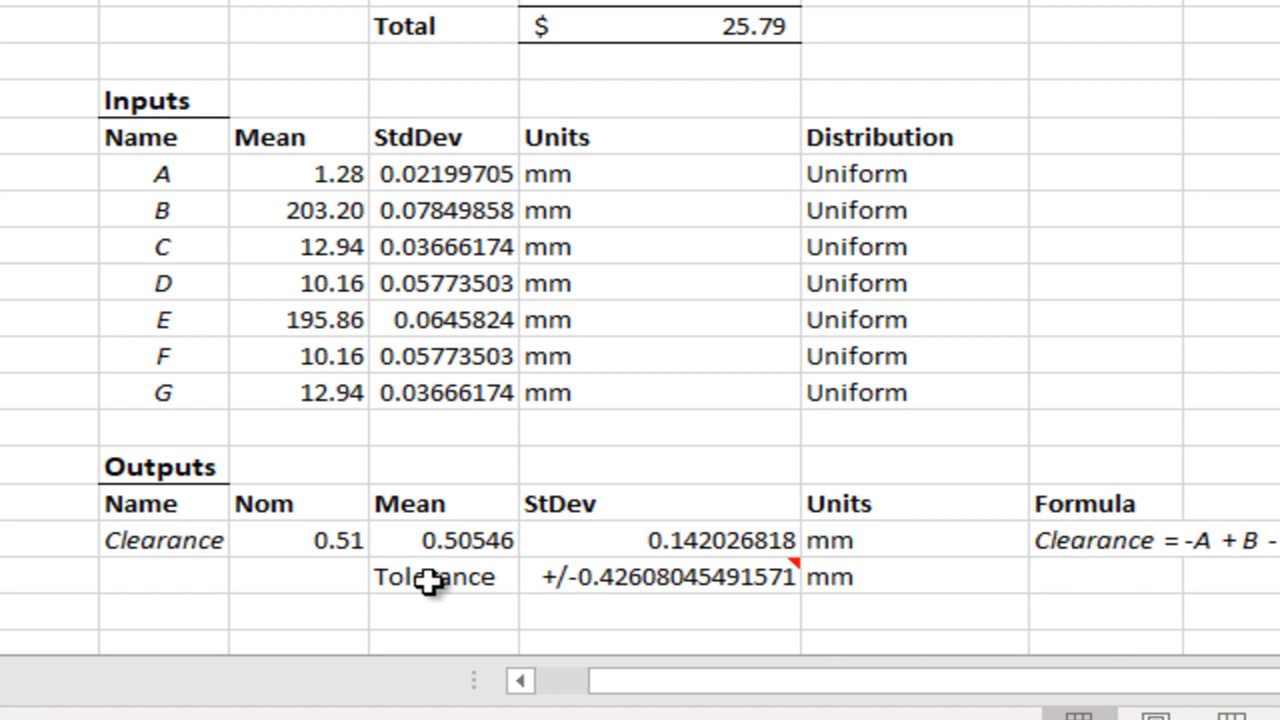